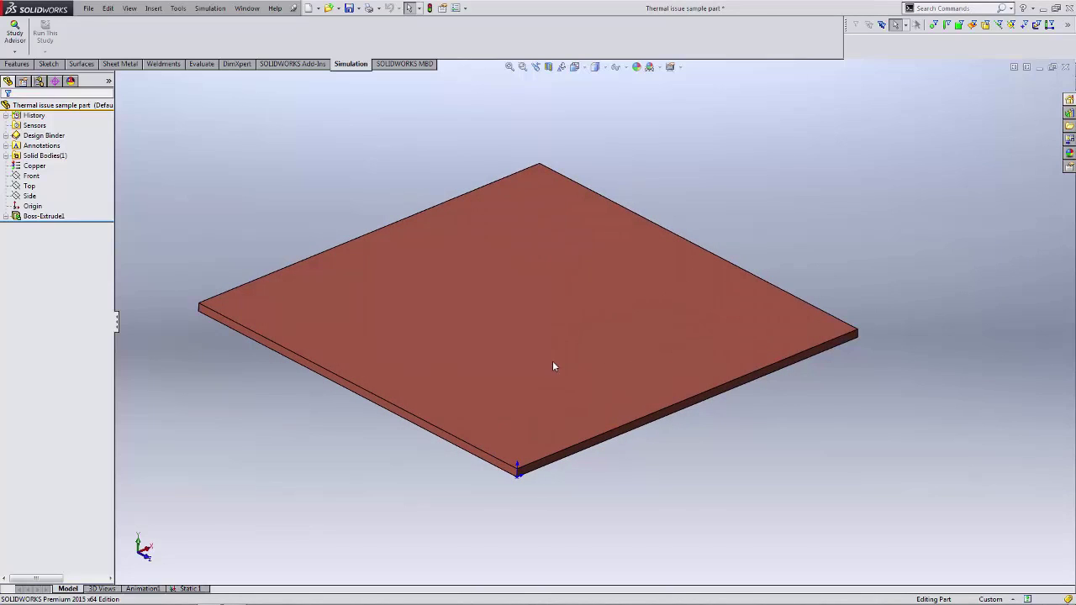
# Create a new static study named 'Static thermal test'
pyautogui.scroll(-2, 495, 337)
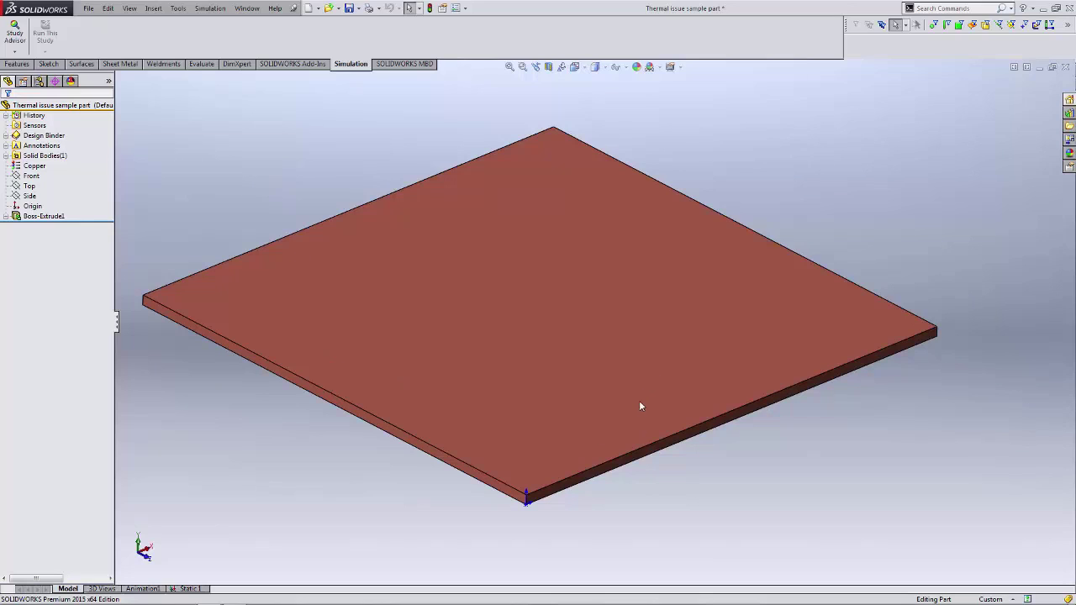
pyautogui.click(14, 51)
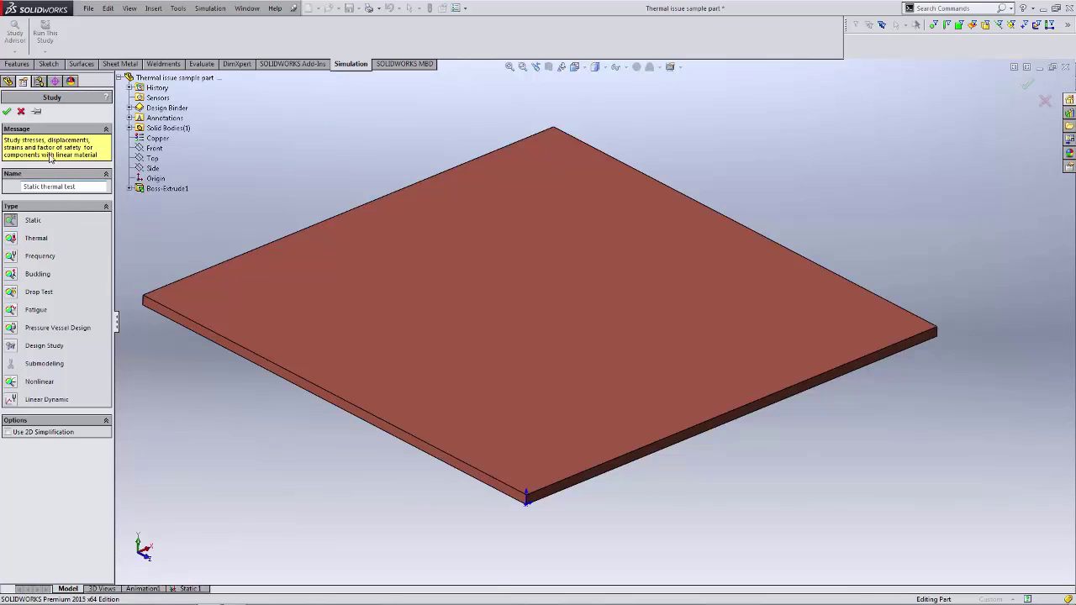
pyautogui.click(7, 111)
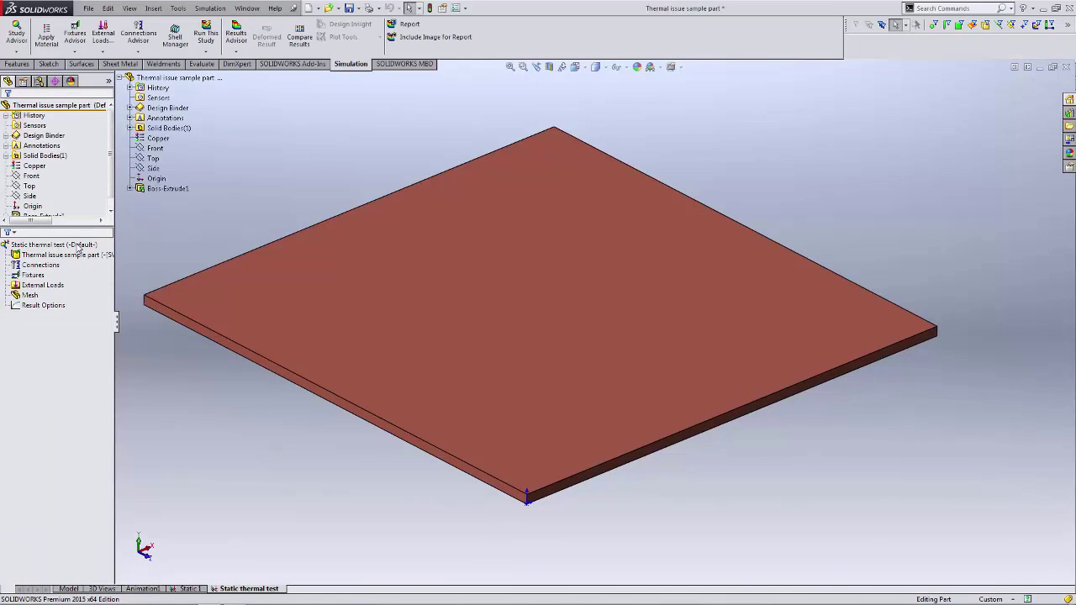
# Set the study's Flow/Thermal Effects to Input temperature, with a 100 °C zero-strain reference
pyautogui.rightClick(78, 249)
pyautogui.click(127, 357)
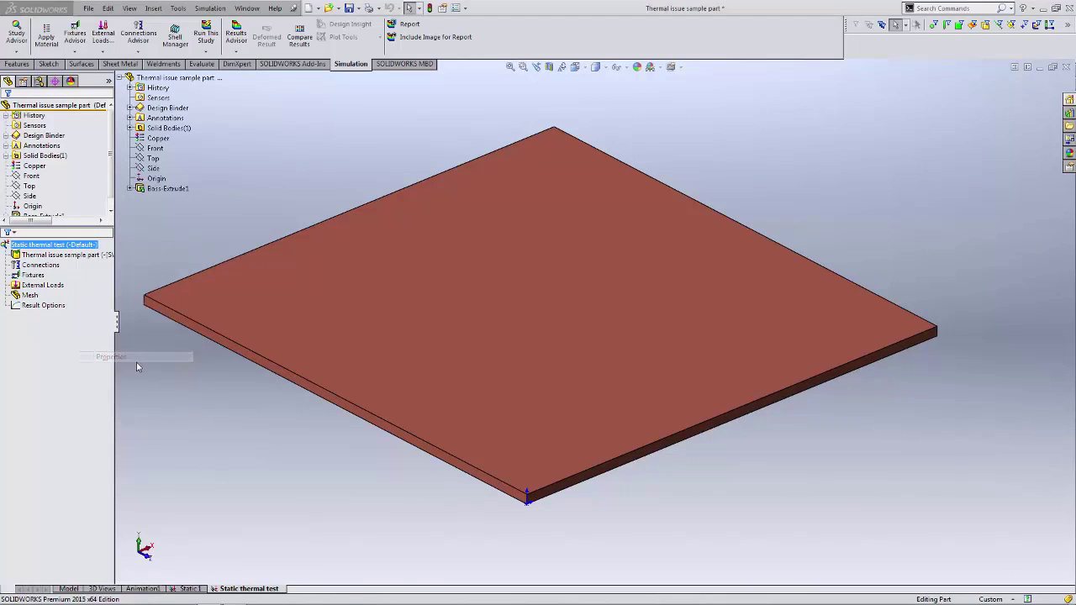
pyautogui.click(522, 157)
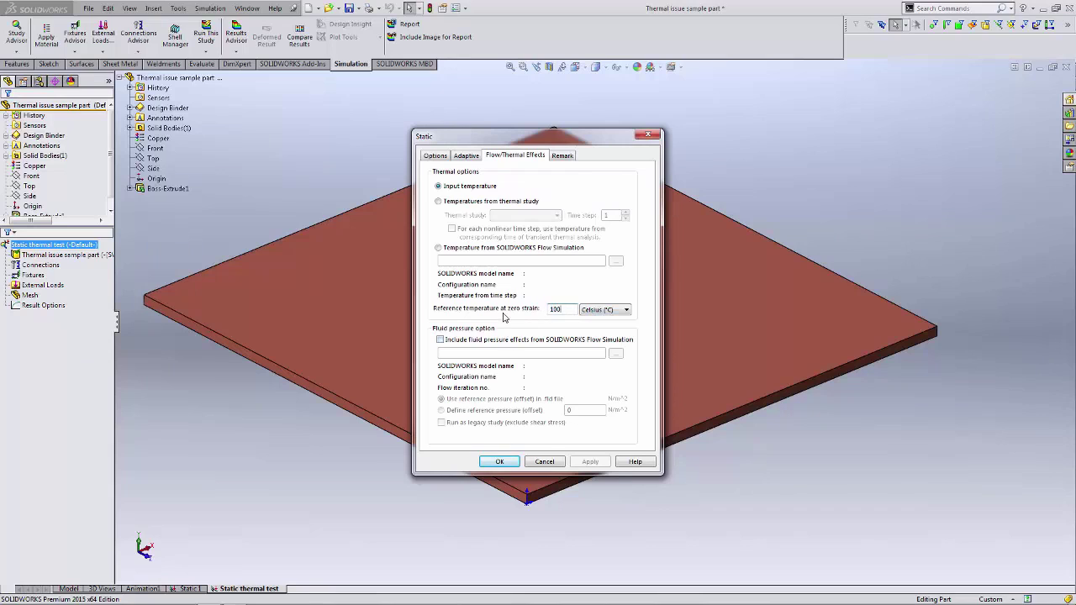
pyautogui.click(509, 463)
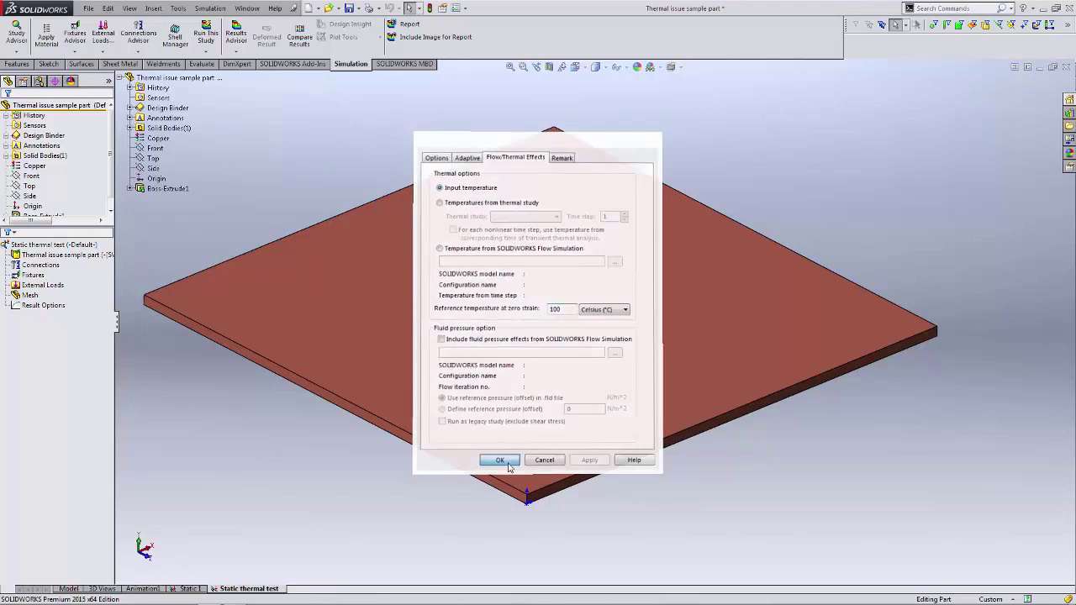
# Add a Temperature-1 load of 25 Celsius covering all exposed faces of the plate
pyautogui.rightClick(59, 288)
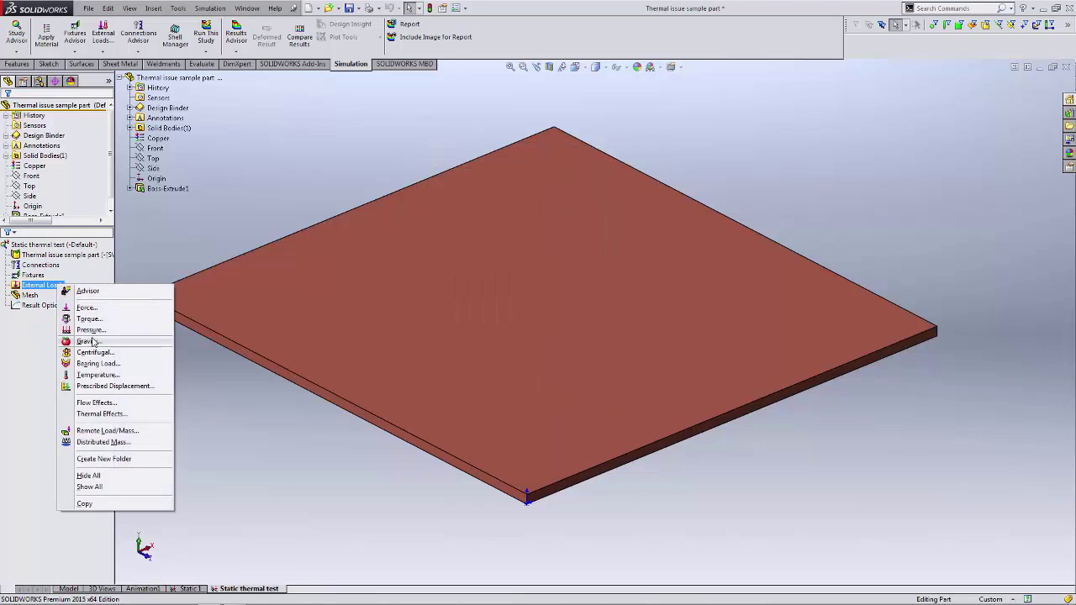
pyautogui.click(98, 376)
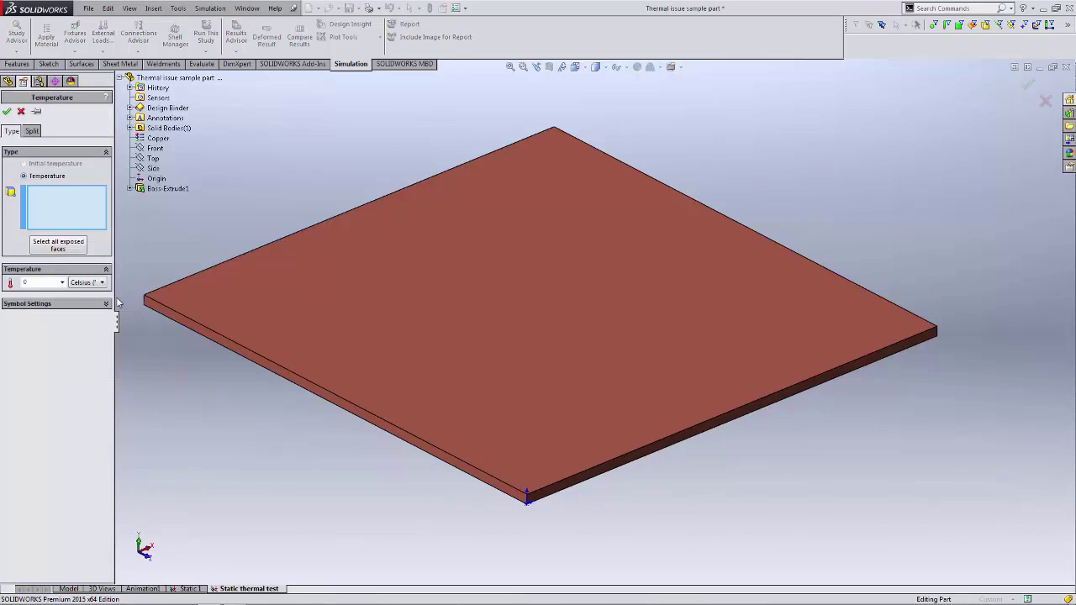
pyautogui.click(210, 333)
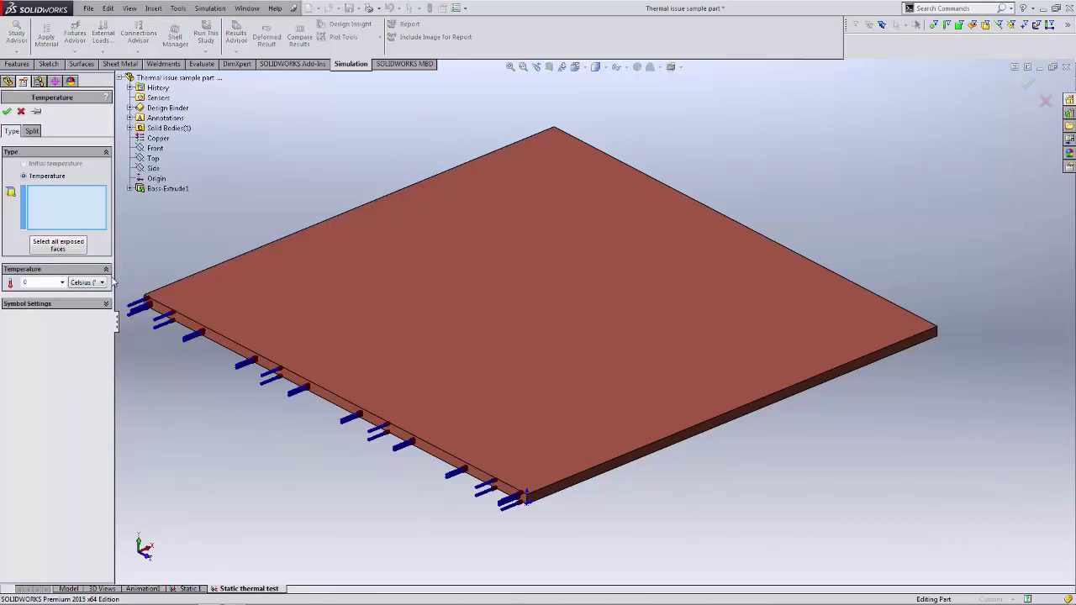
pyautogui.click(57, 244)
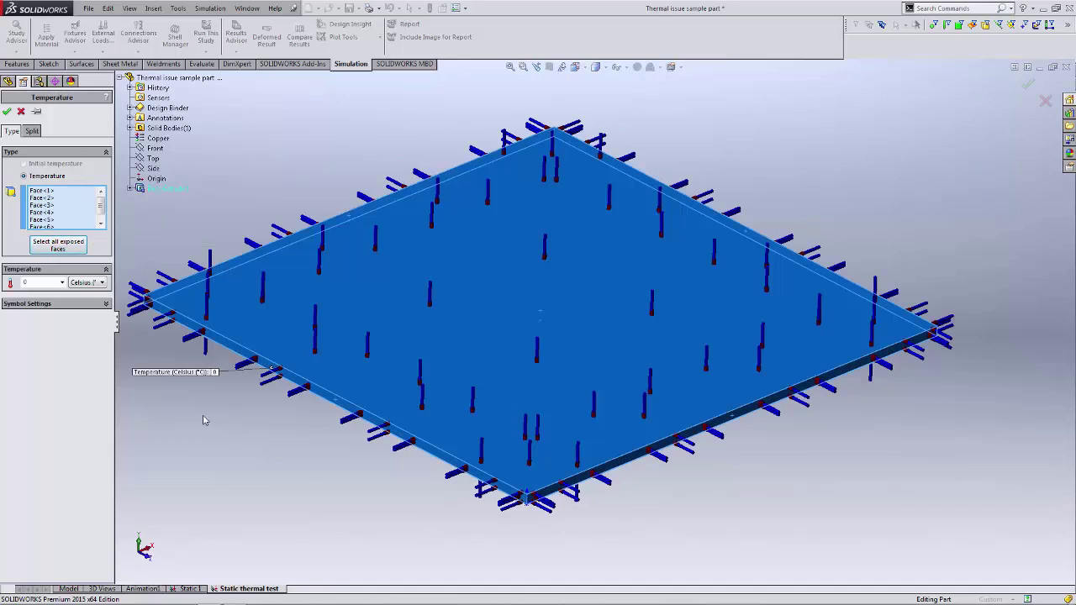
pyautogui.doubleClick(31, 281)
pyautogui.write('25')
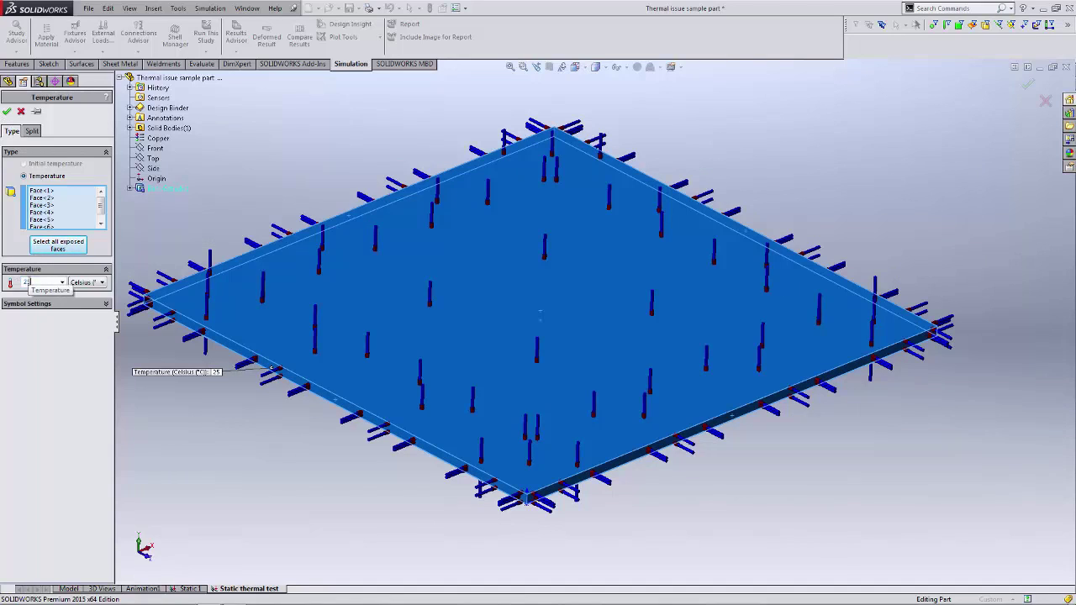
pyautogui.click(5, 112)
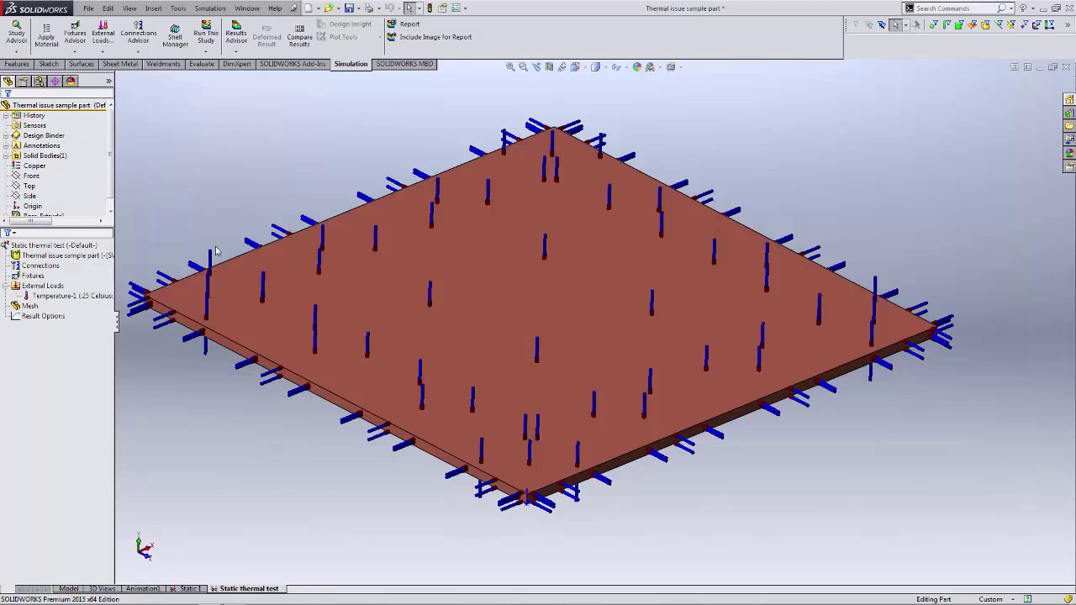
pyautogui.scroll(3, 713, 200)
pyautogui.scroll(-2, 712, 200)
pyautogui.scroll(1, 755, 199)
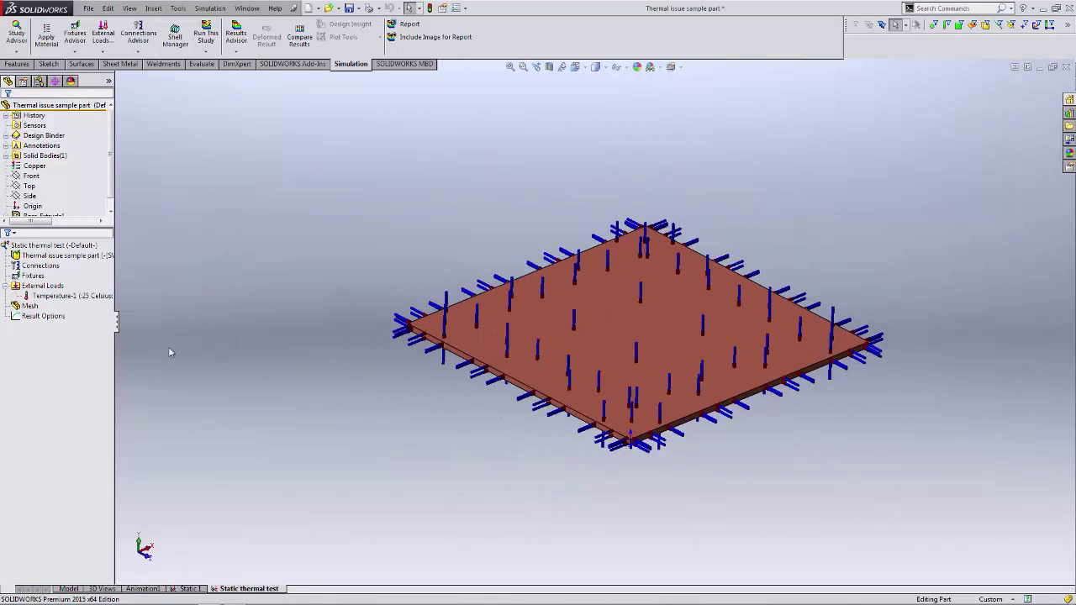
pyautogui.rightClick(59, 246)
# Confirm the study properties and run Static thermal test to produce the Stress1 plot
pyautogui.click(98, 363)
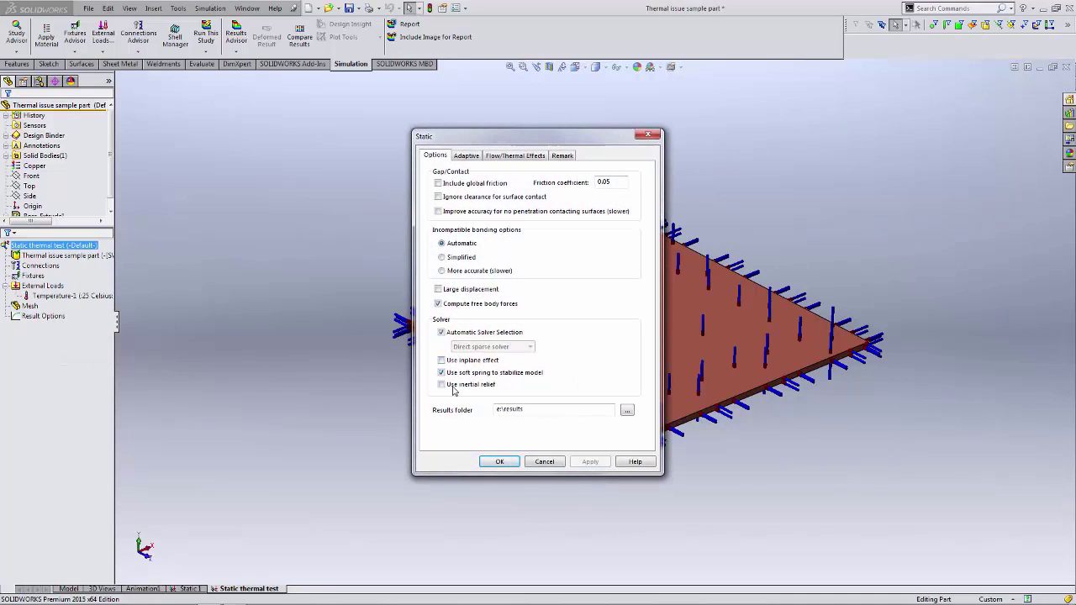
pyautogui.click(500, 461)
pyautogui.press('f')
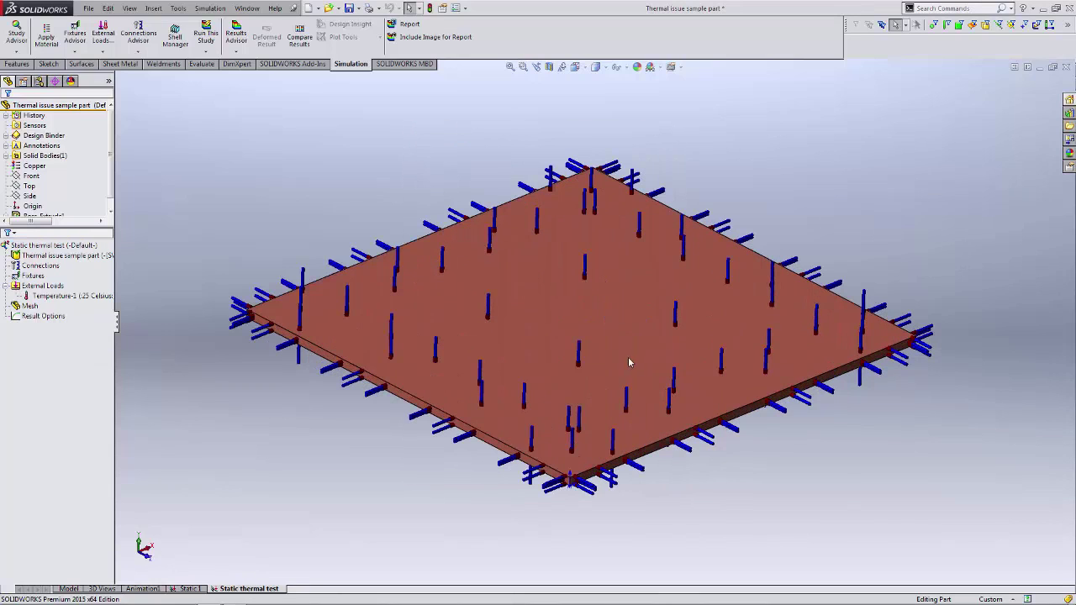
pyautogui.rightClick(90, 246)
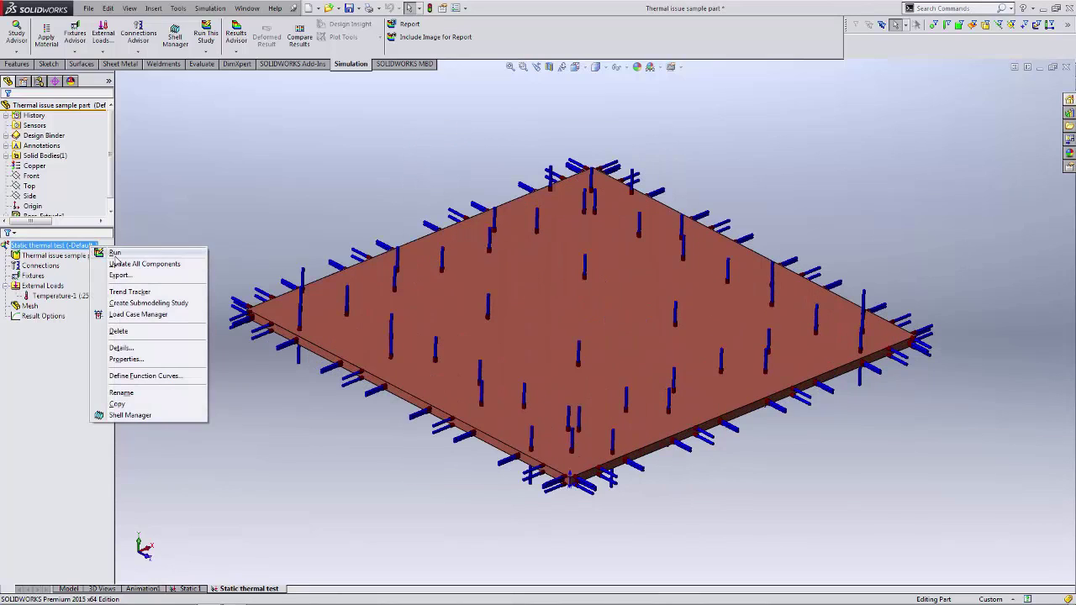
pyautogui.click(126, 253)
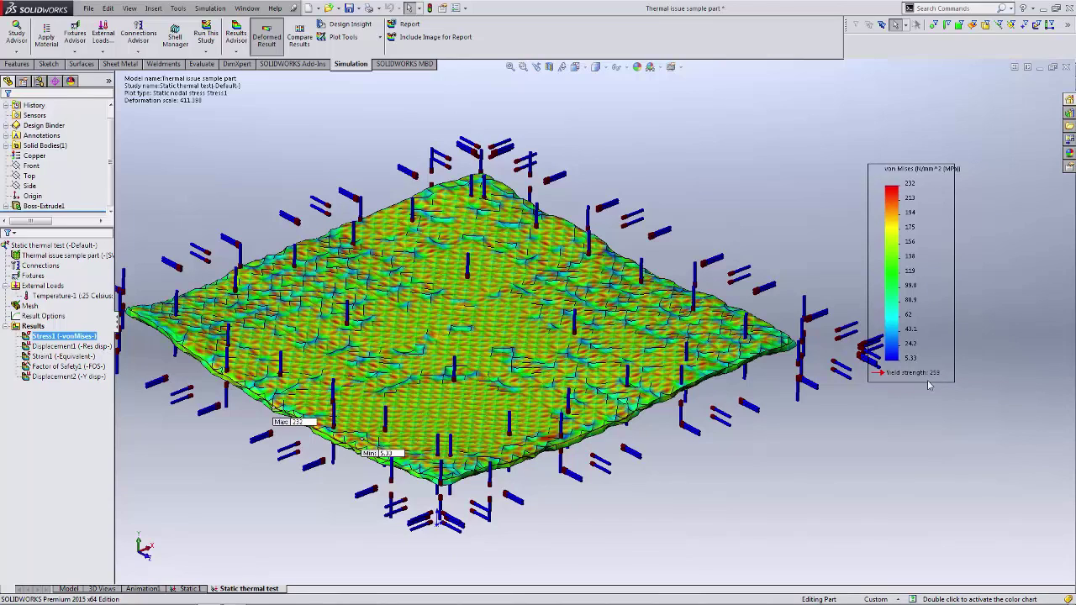
# Orbit and zoom the thermal stress plot, then switch to the Static 1 study
pyautogui.moveTo(543, 344); pyautogui.dragTo(515, 322, button='middle')
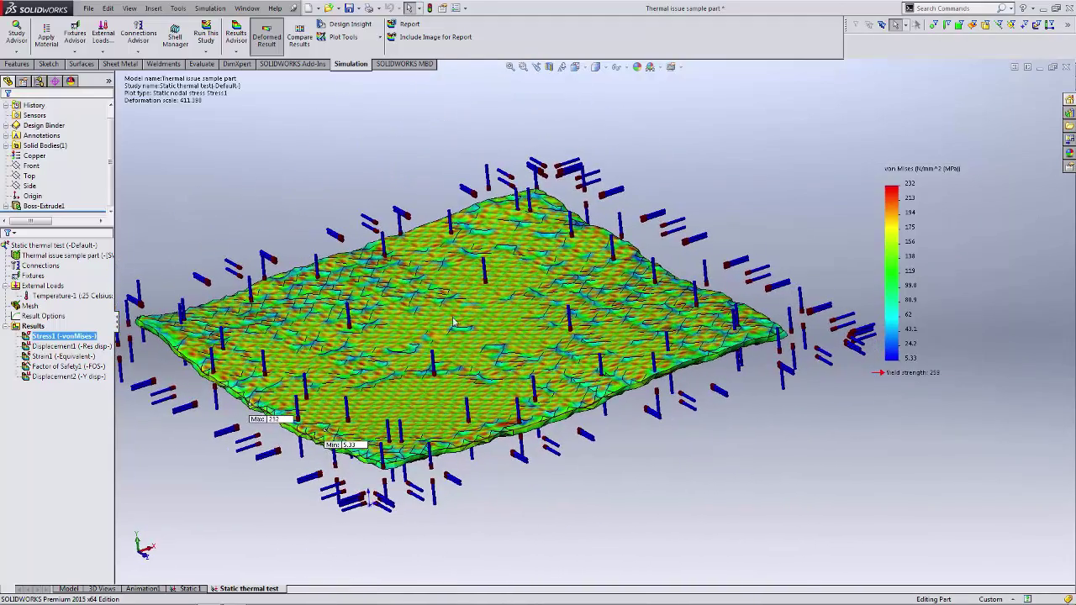
pyautogui.scroll(2, 454, 322)
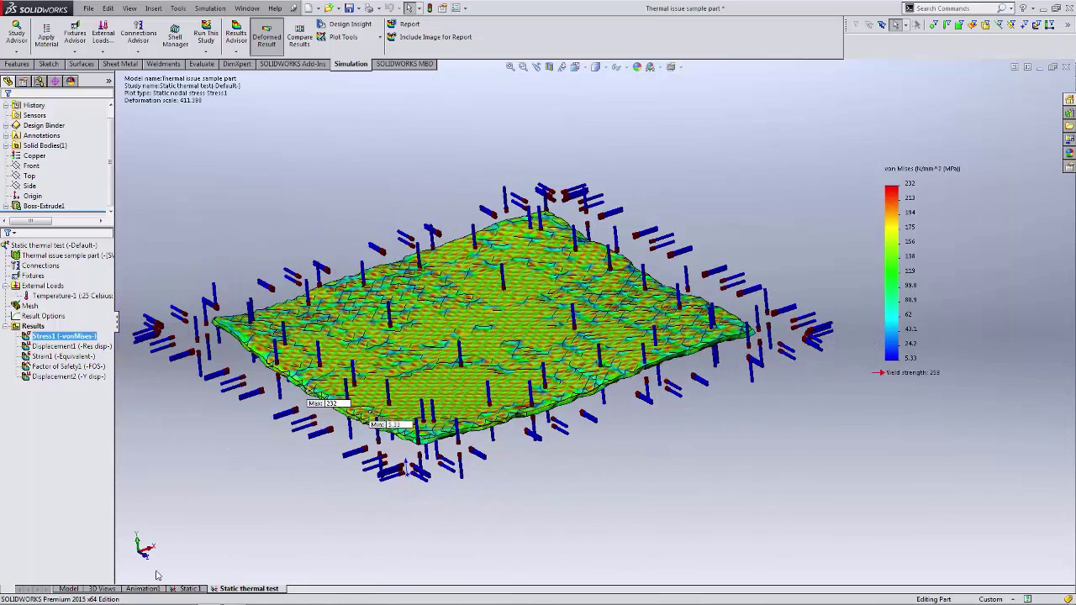
pyautogui.click(186, 591)
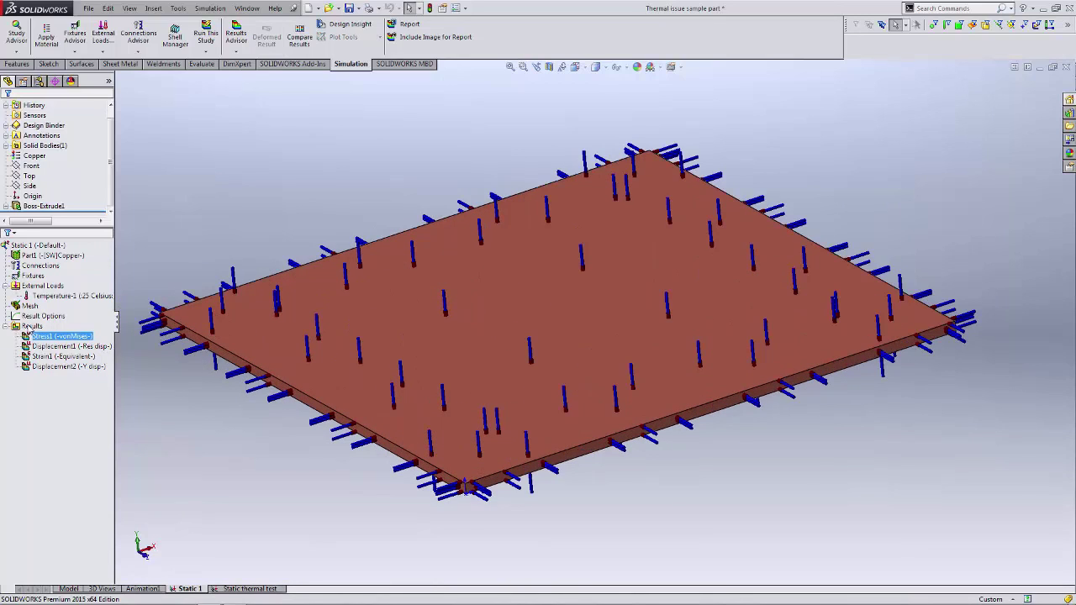
# Display Static 1's Stress1 von Mises plot and orbit the plate to view it
pyautogui.doubleClick(37, 338)
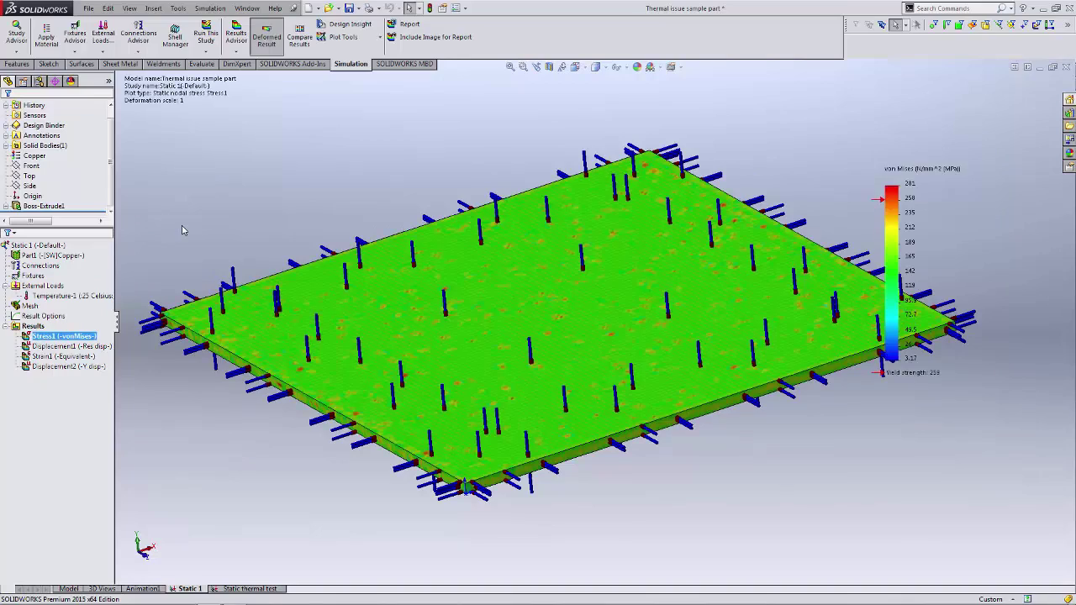
pyautogui.moveTo(507, 286); pyautogui.dragTo(569, 327, button='middle')
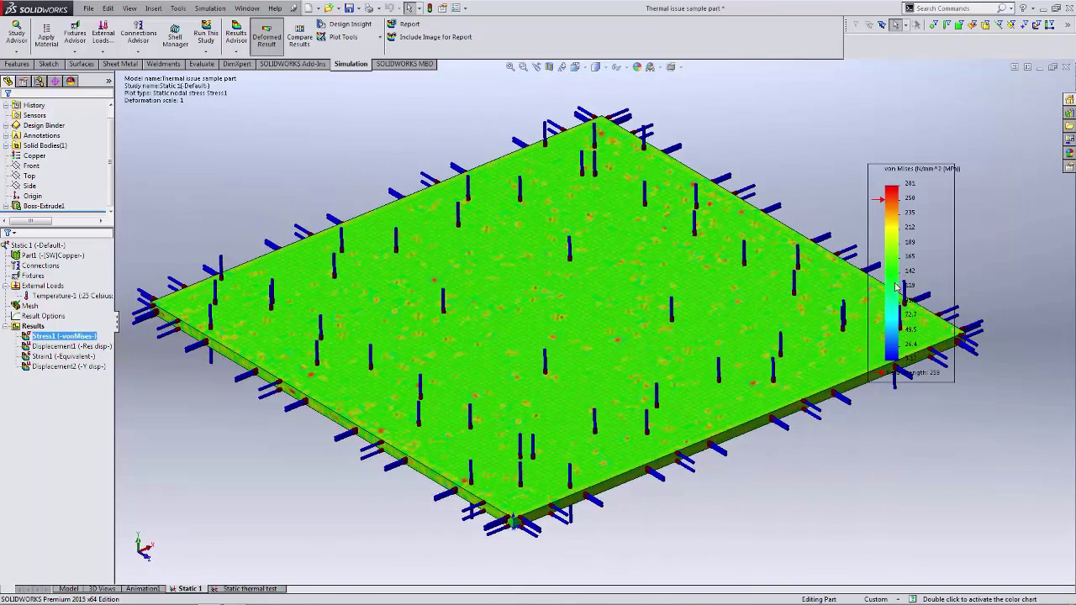
pyautogui.scroll(2, 874, 307)
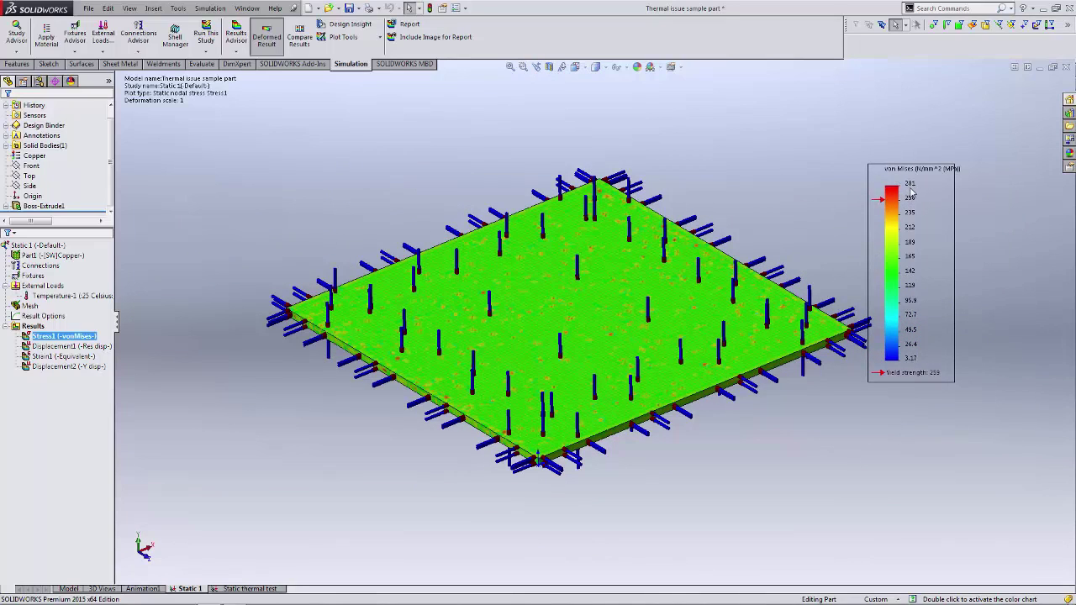
pyautogui.moveTo(661, 336); pyautogui.dragTo(641, 343, button='middle')
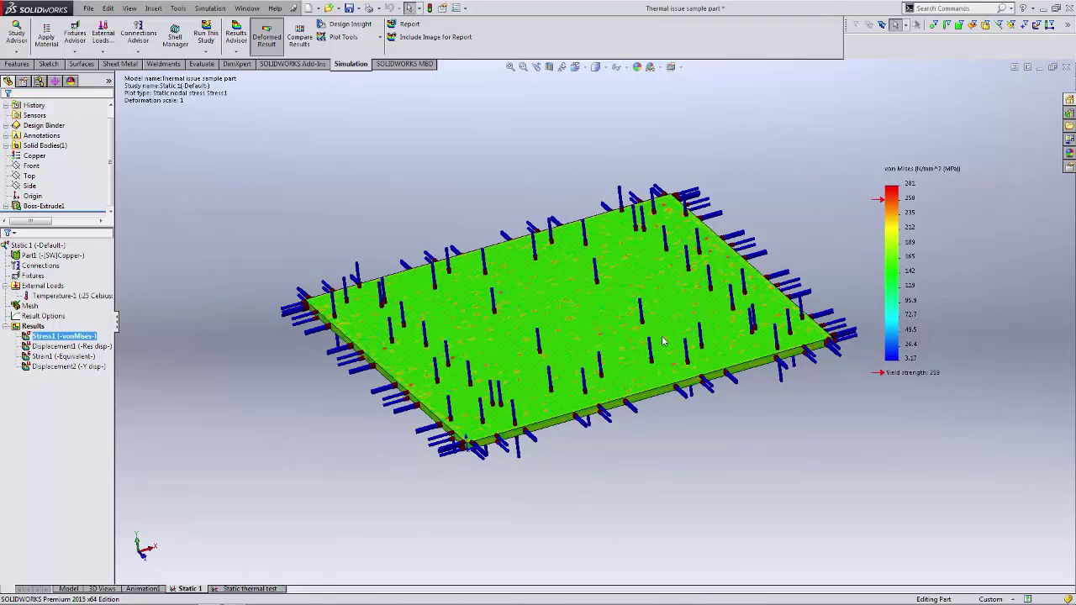
pyautogui.moveTo(670, 347); pyautogui.dragTo(678, 344, button='middle')
# Turn on section clipping for Stress1 and drag the section plane through the plate
pyautogui.rightClick(45, 337)
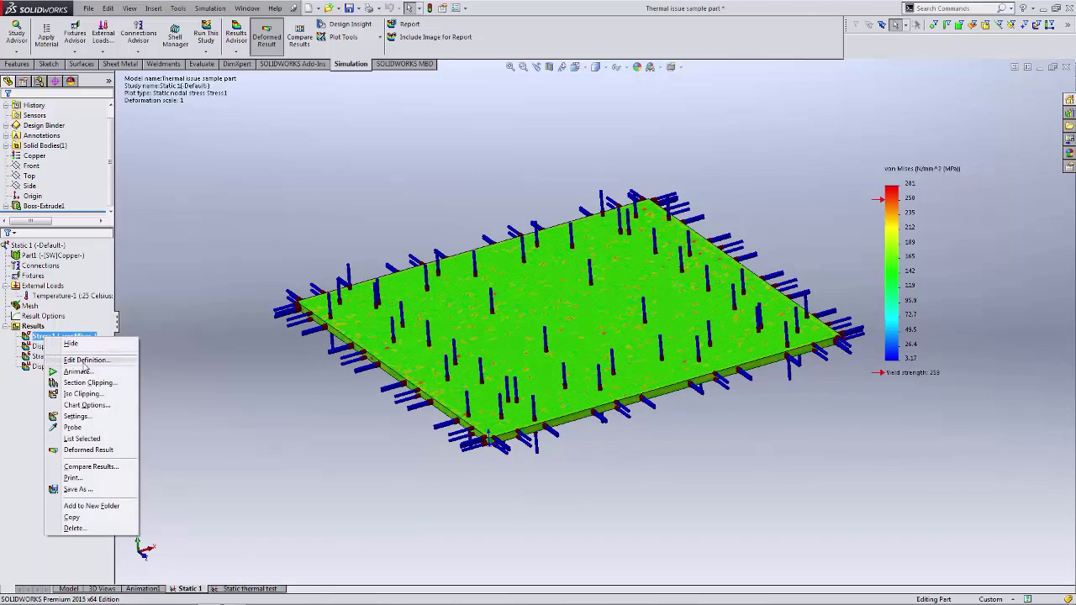
pyautogui.click(89, 383)
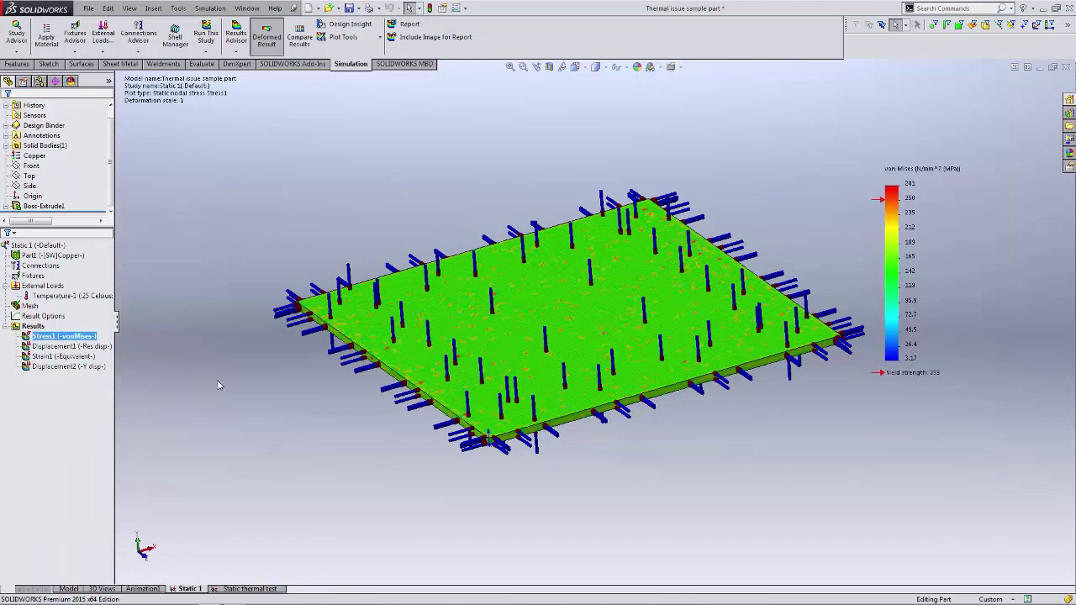
pyautogui.moveTo(493, 449); pyautogui.dragTo(432, 397)
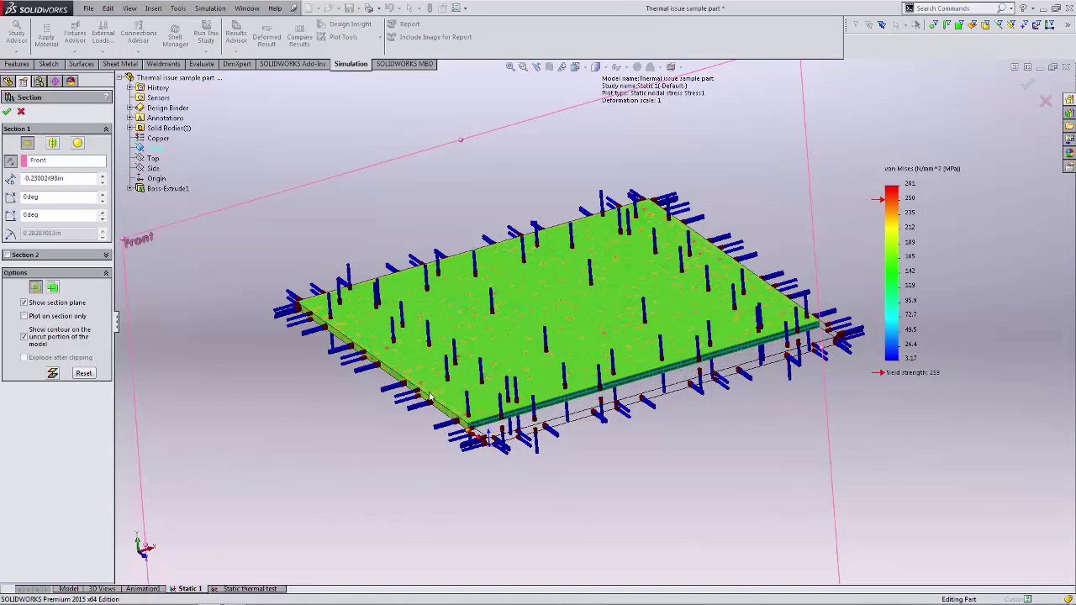
# Adjust the view to the cut edge and apply the section clipping
pyautogui.scroll(-6, 692, 423)
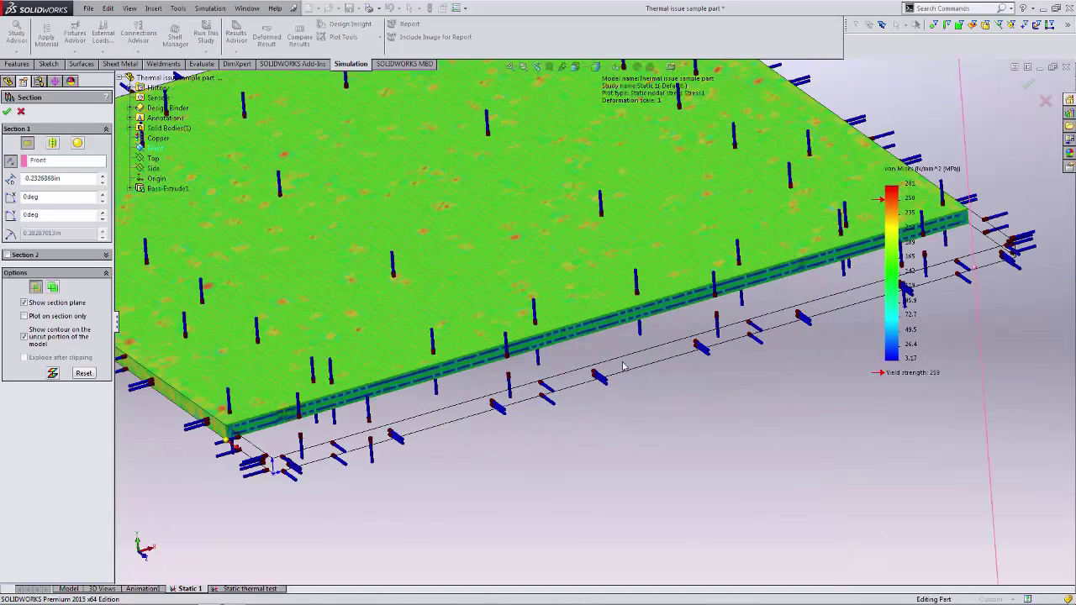
pyautogui.moveTo(617, 413); pyautogui.dragTo(639, 391, button='middle')
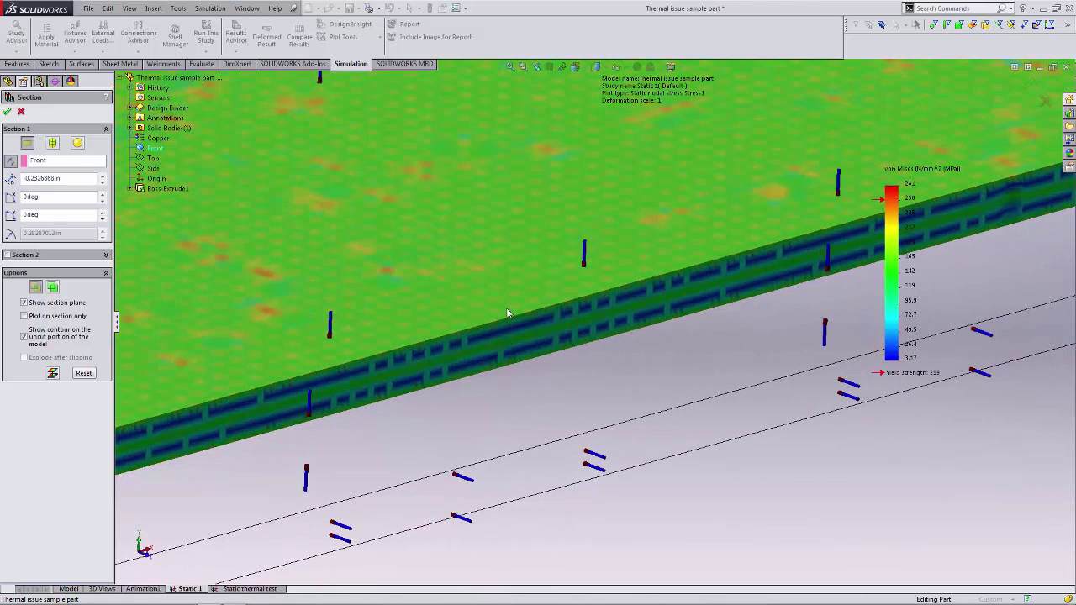
pyautogui.click(52, 372)
pyautogui.click(7, 111)
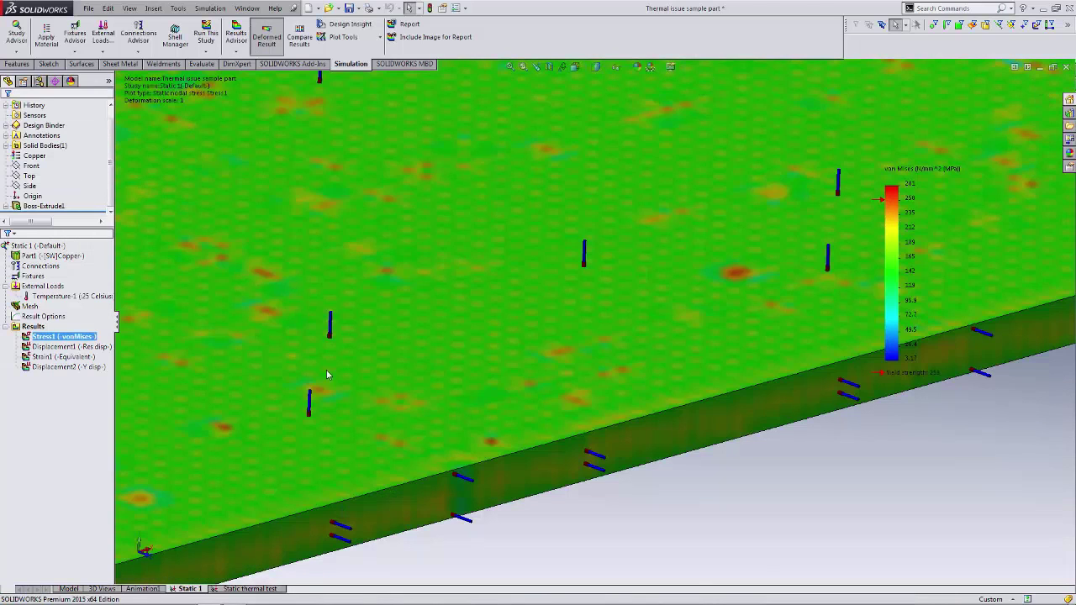
# Return to the Static thermal test study and clear the current selection
pyautogui.click(270, 590)
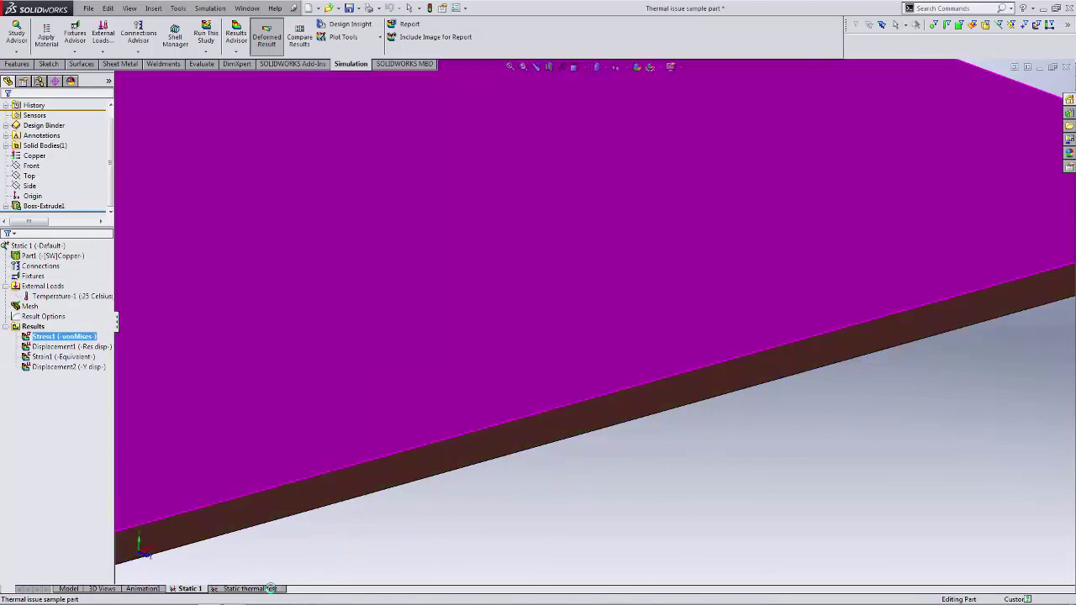
pyautogui.scroll(5, 403, 429)
pyautogui.scroll(3, 409, 409)
pyautogui.click(349, 434)
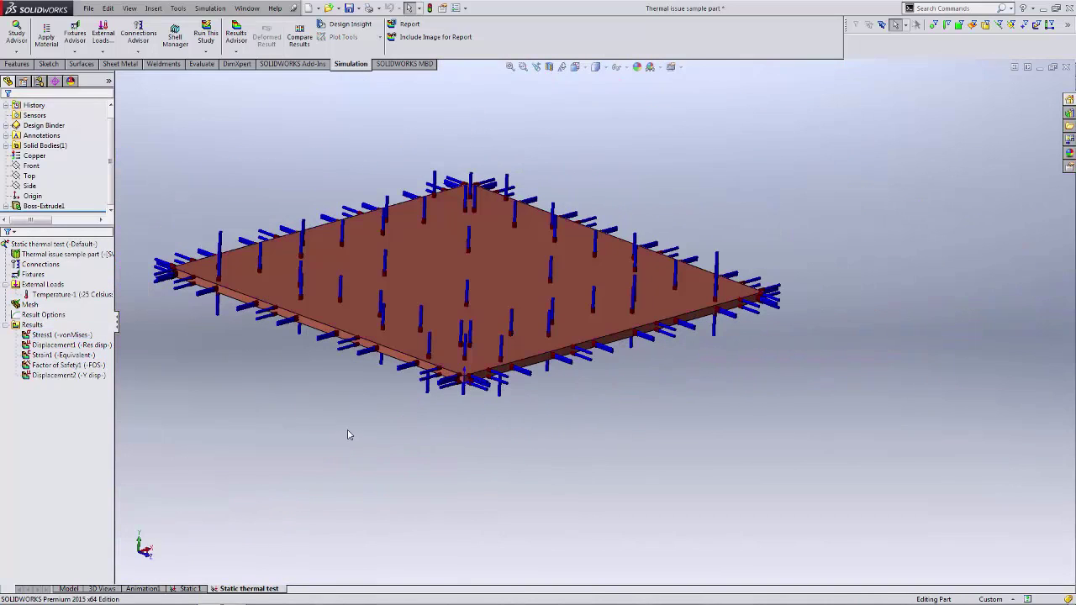
# Edit Temperature-1 so it covers only the plate's top, front and right faces
pyautogui.rightClick(74, 296)
pyautogui.click(99, 336)
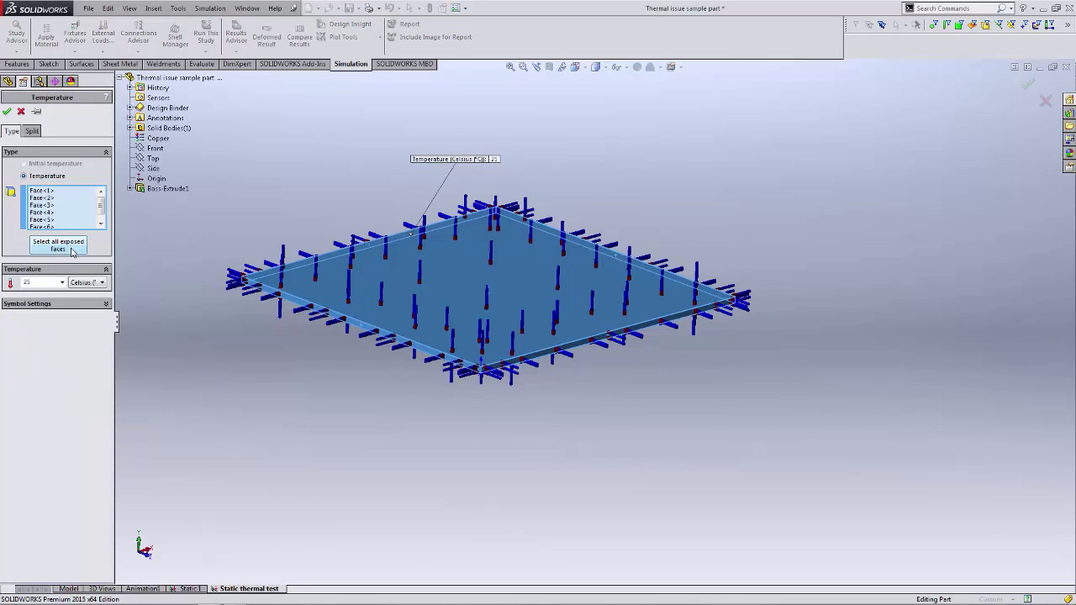
pyautogui.rightClick(63, 206)
pyautogui.click(84, 213)
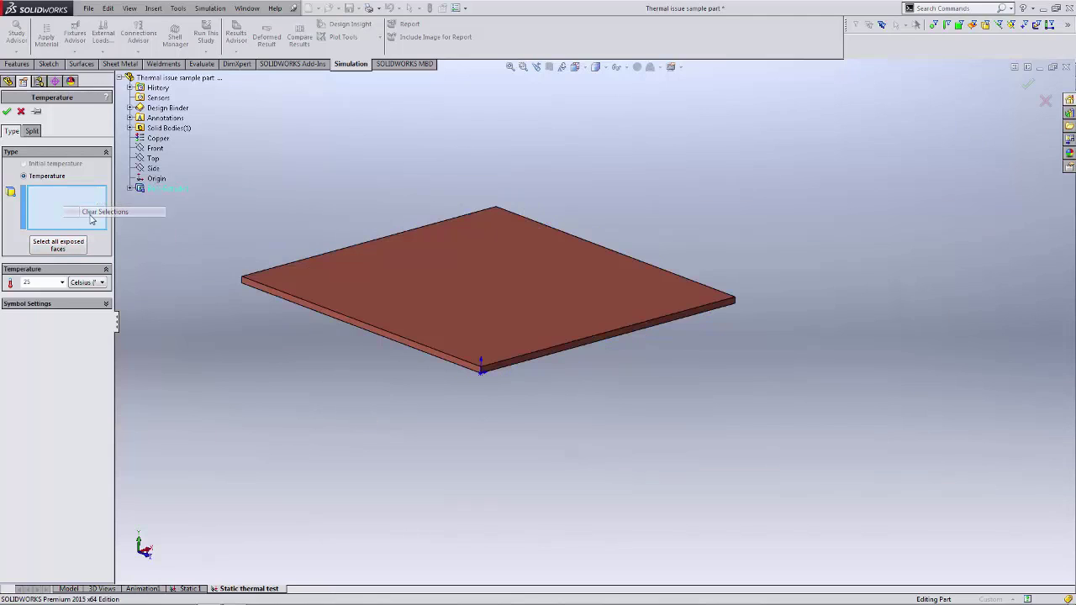
pyautogui.click(347, 293)
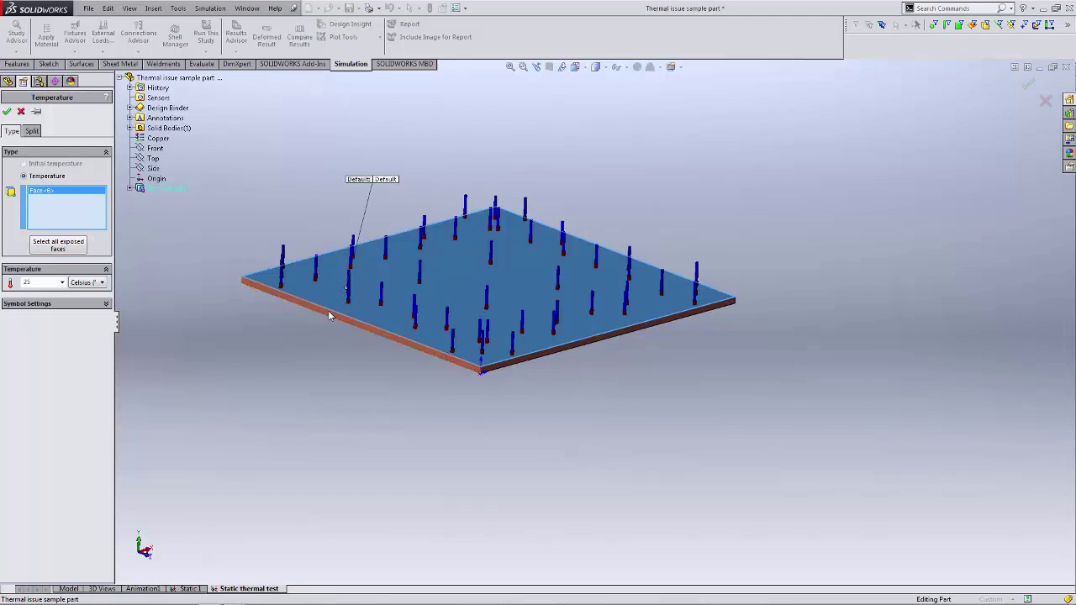
pyautogui.click(330, 316)
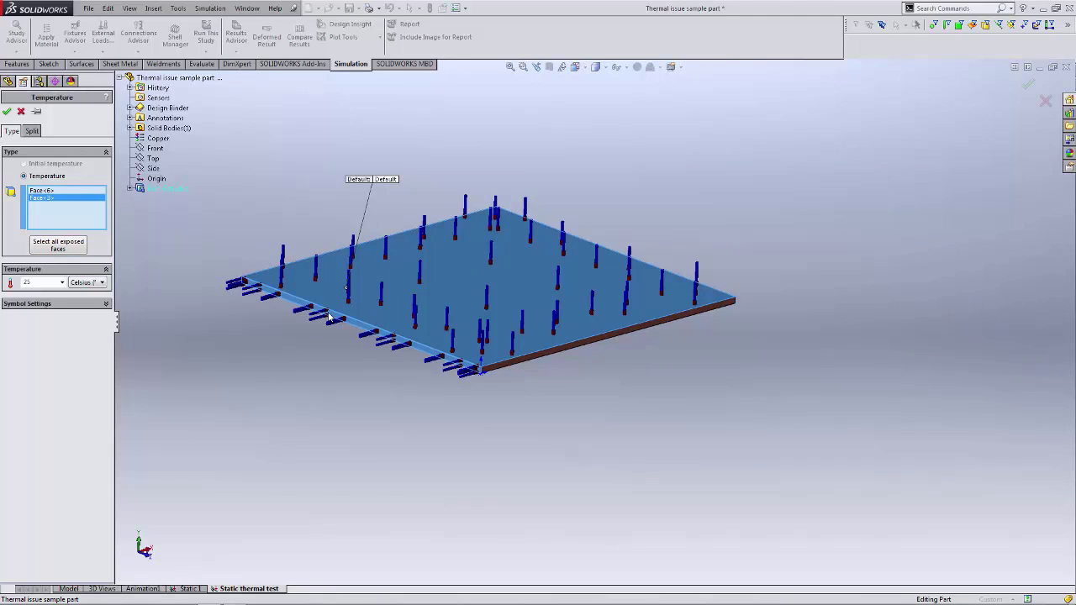
pyautogui.click(496, 374)
# Reorient the view and clear the load's face selections again
pyautogui.moveTo(413, 390); pyautogui.dragTo(428, 438, button='middle')
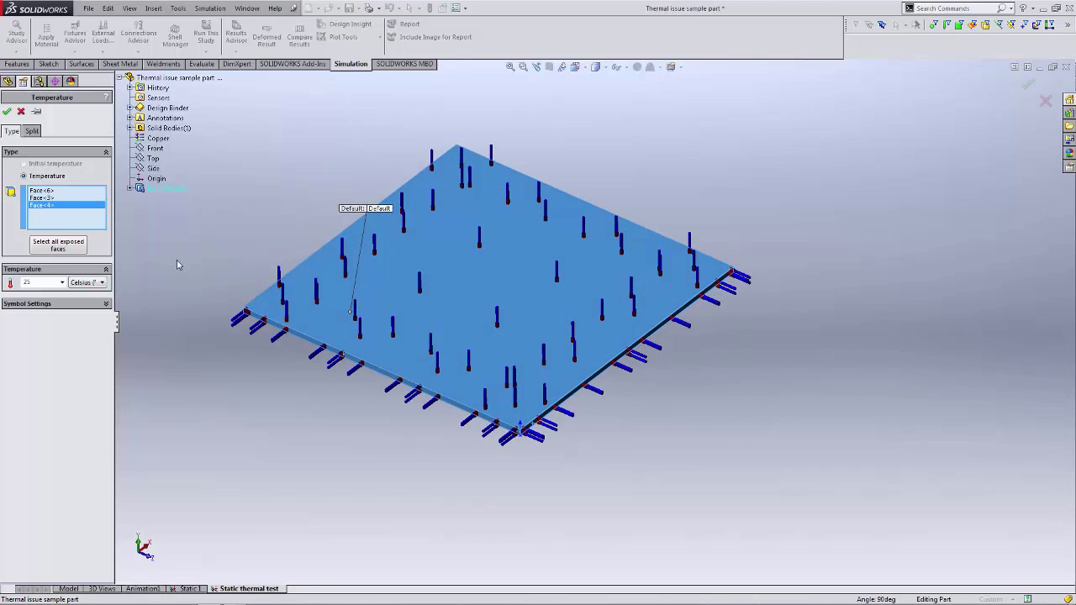
pyautogui.press('f')
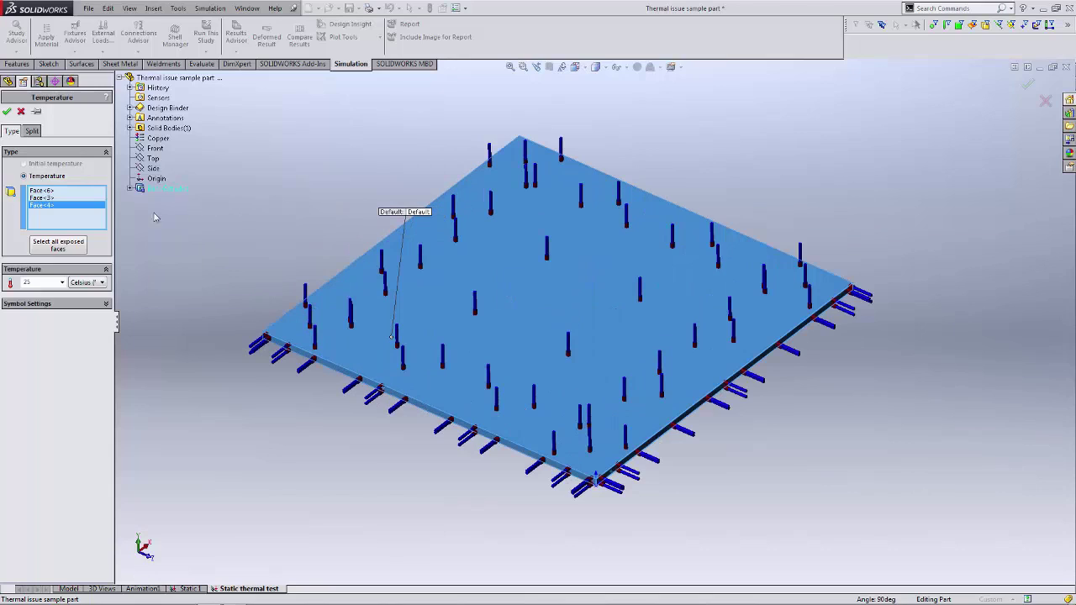
pyautogui.rightClick(74, 199)
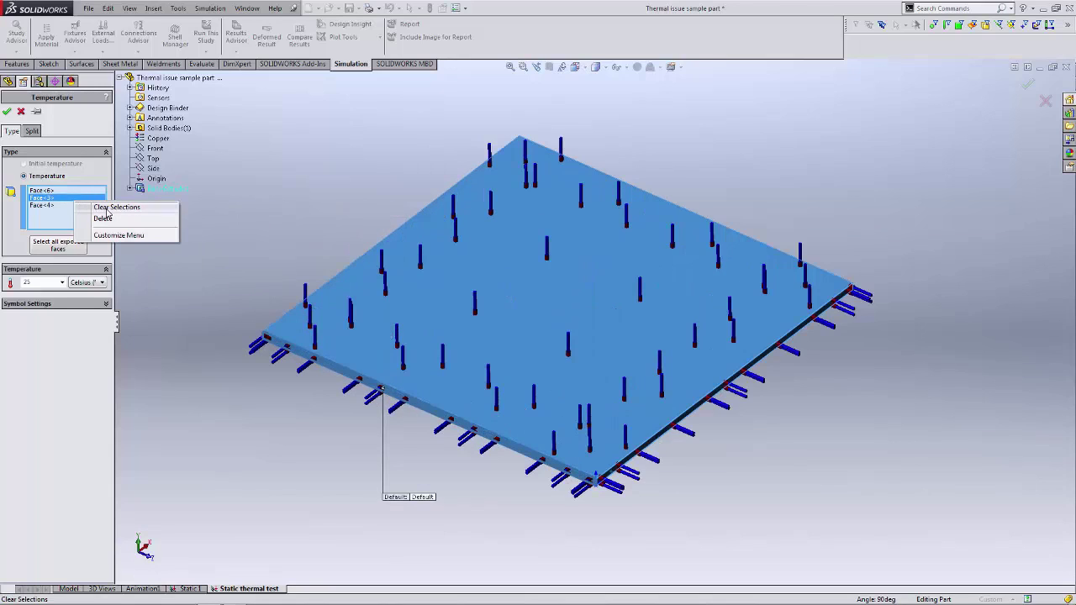
pyautogui.click(107, 208)
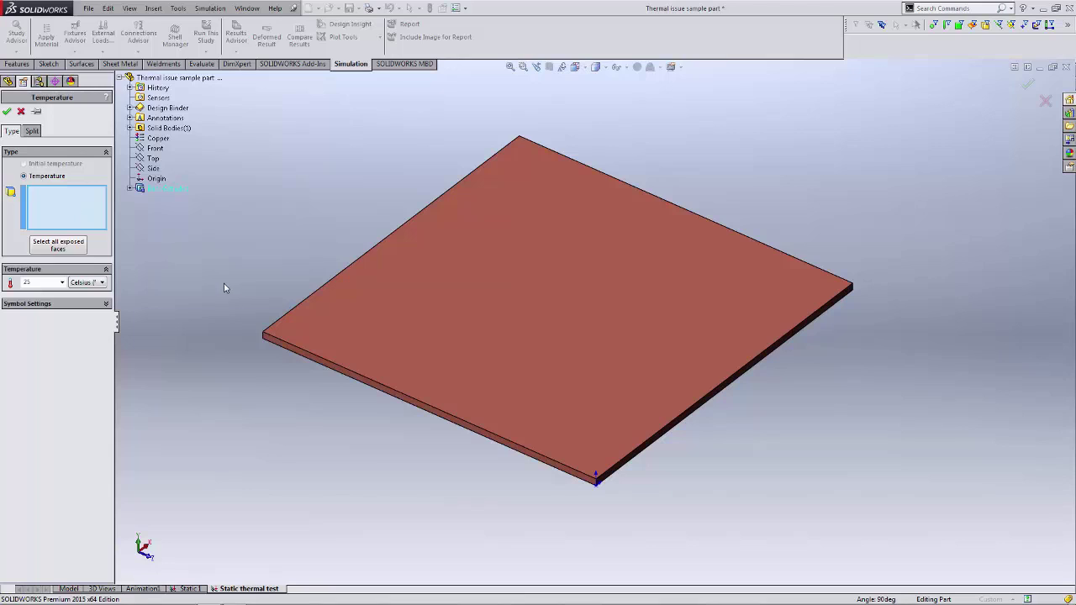
# Turn on Filter Solid Bodies, pick the plate body, then clear it from the load selection
pyautogui.moveTo(236, 238); pyautogui.dragTo(217, 217, button='middle')
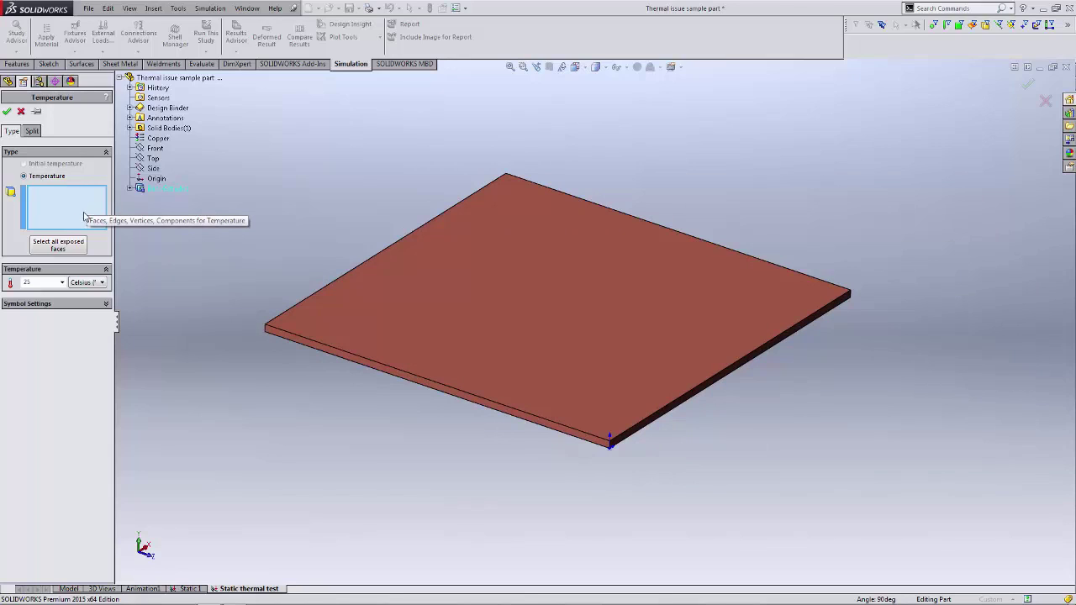
pyautogui.click(428, 222)
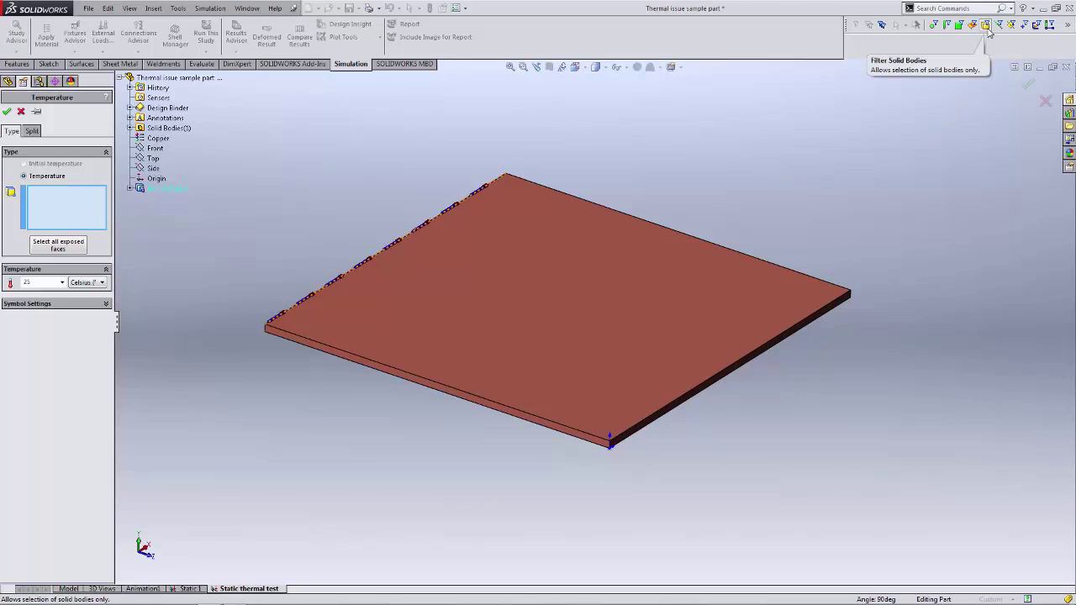
pyautogui.click(985, 25)
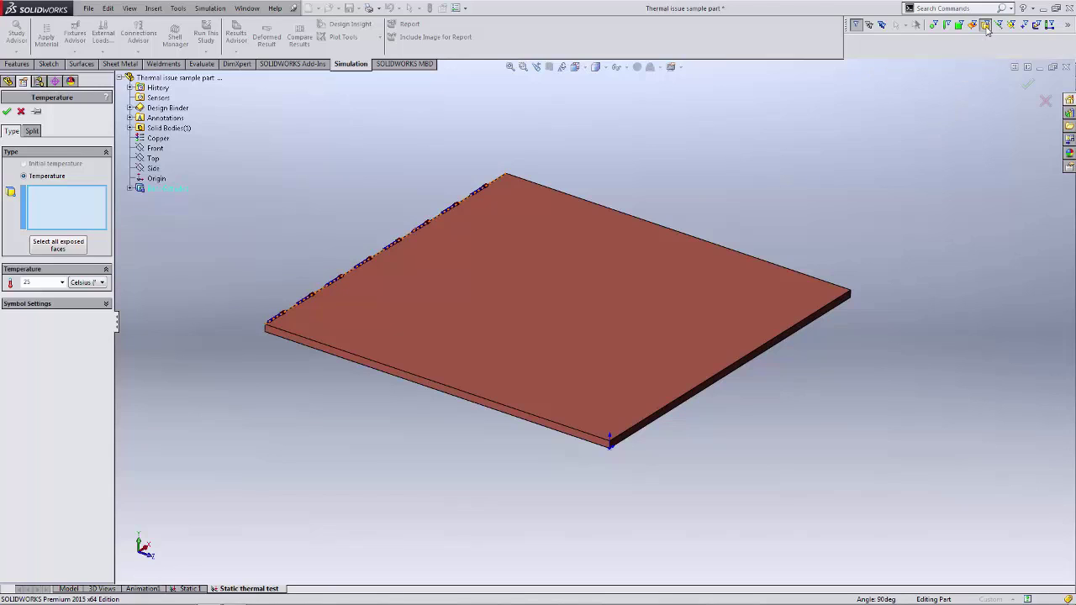
pyautogui.click(687, 294)
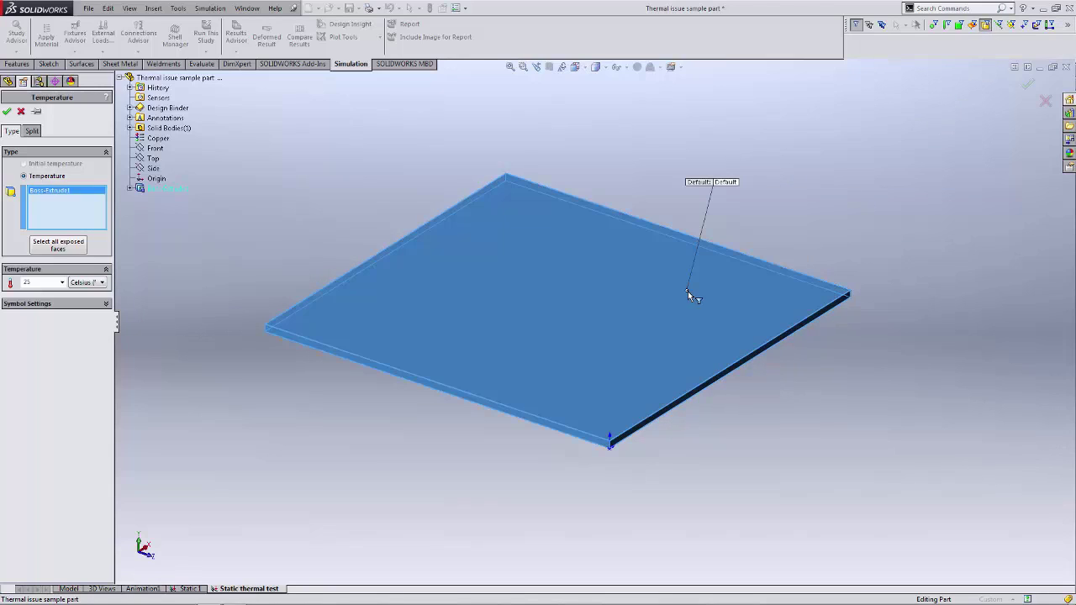
pyautogui.rightClick(71, 197)
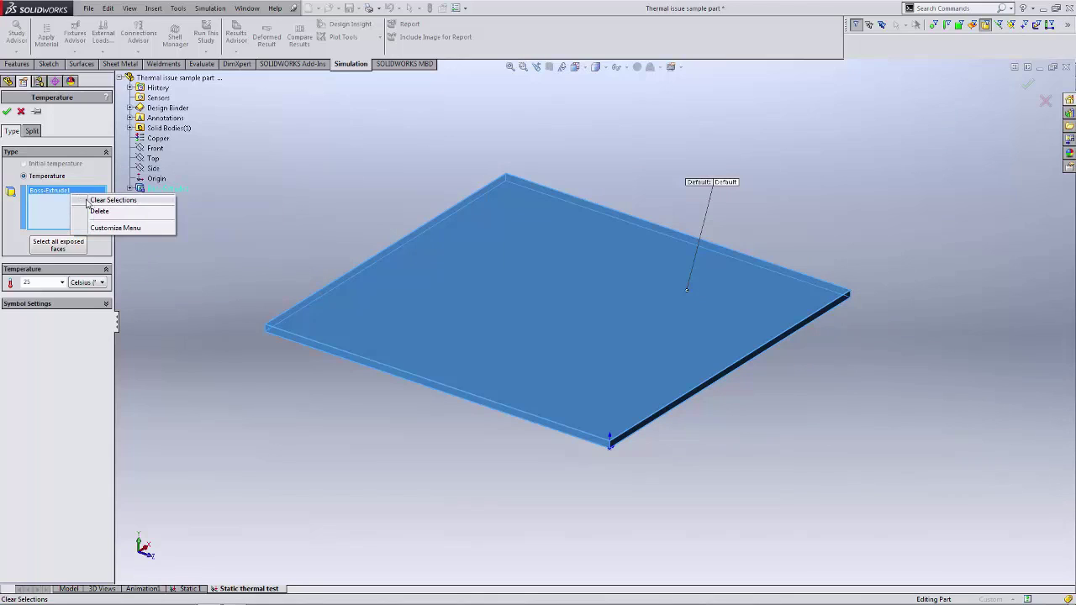
pyautogui.click(101, 211)
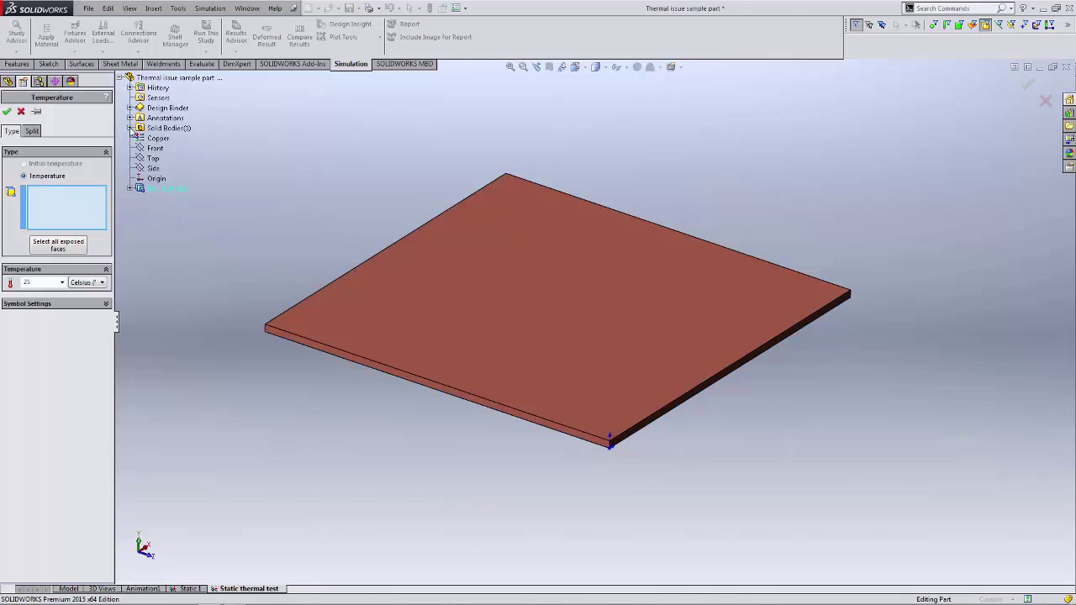
# Pick Boss-Extrude1 from the Solid Bodies folder as the 25 Celsius load target and confirm
pyautogui.click(130, 128)
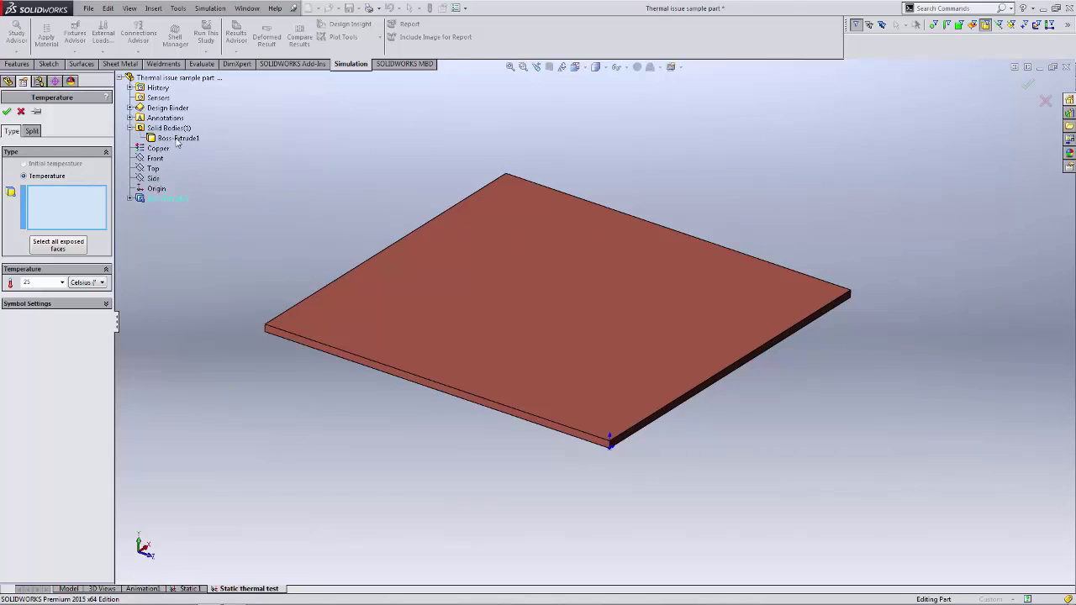
pyautogui.click(164, 141)
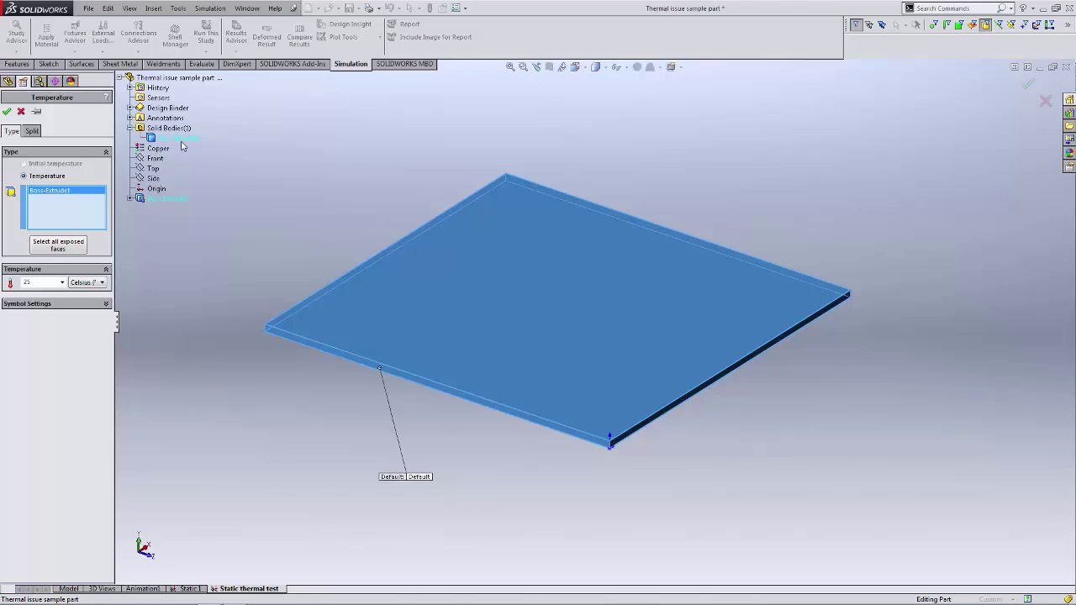
pyautogui.click(6, 111)
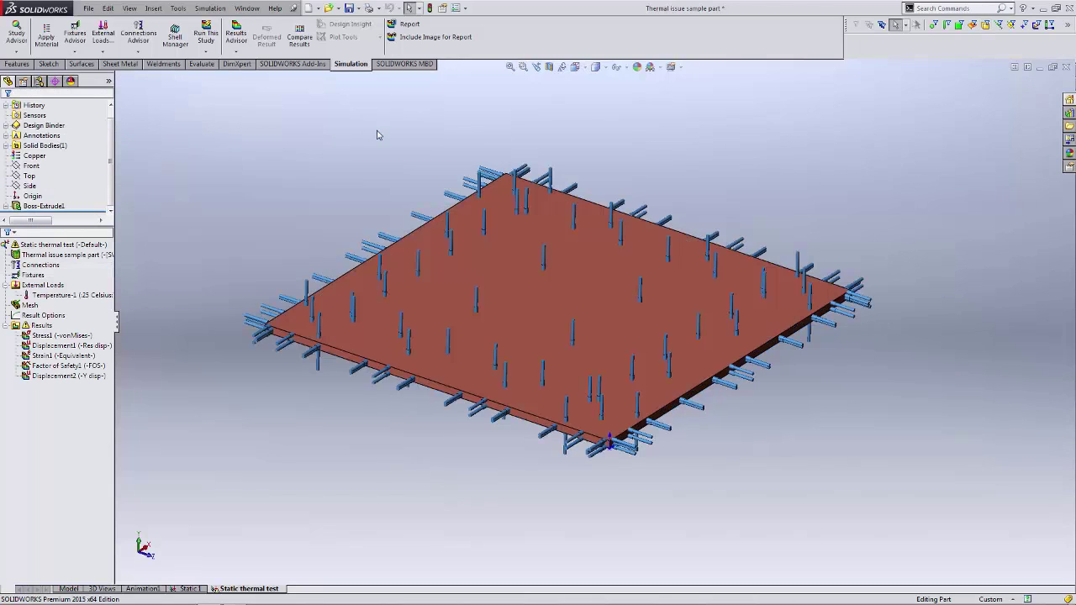
# In System Options > FeatureManager, set Solid Bodies to Show and confirm
pyautogui.click(465, 7)
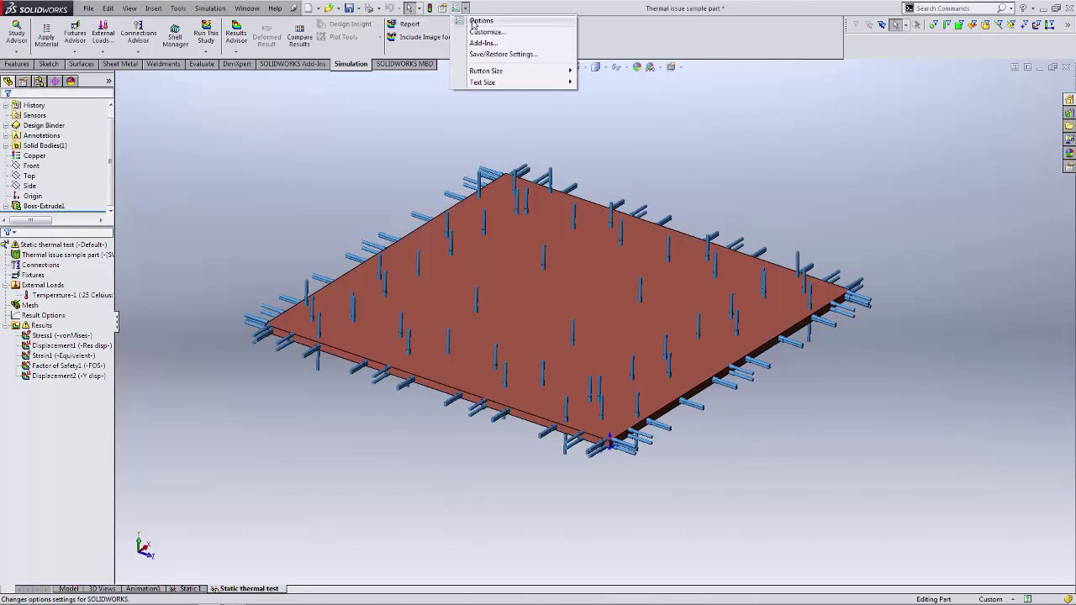
pyautogui.click(480, 19)
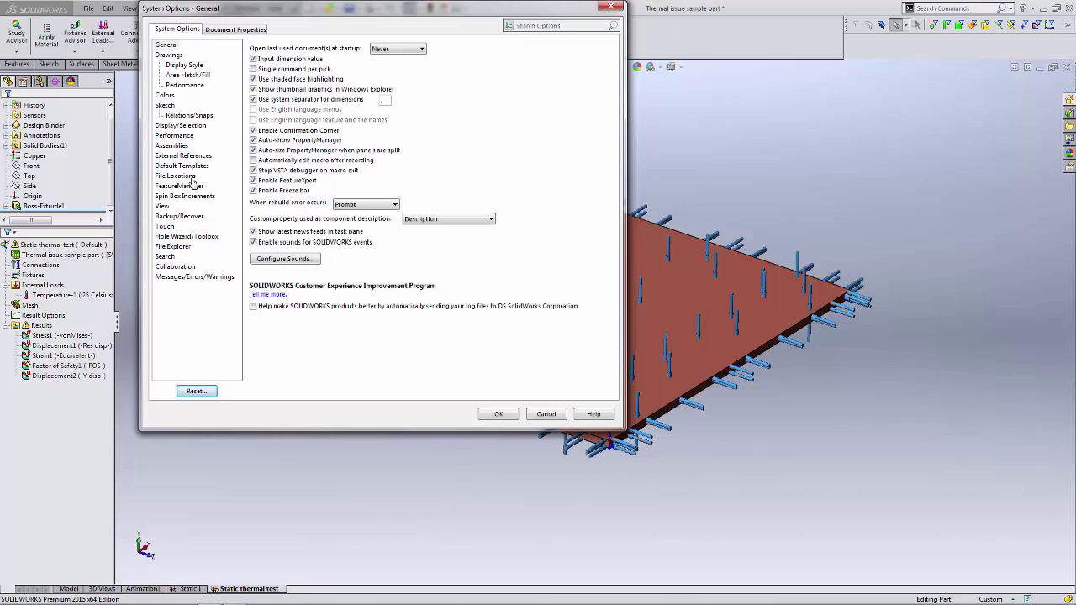
pyautogui.click(181, 186)
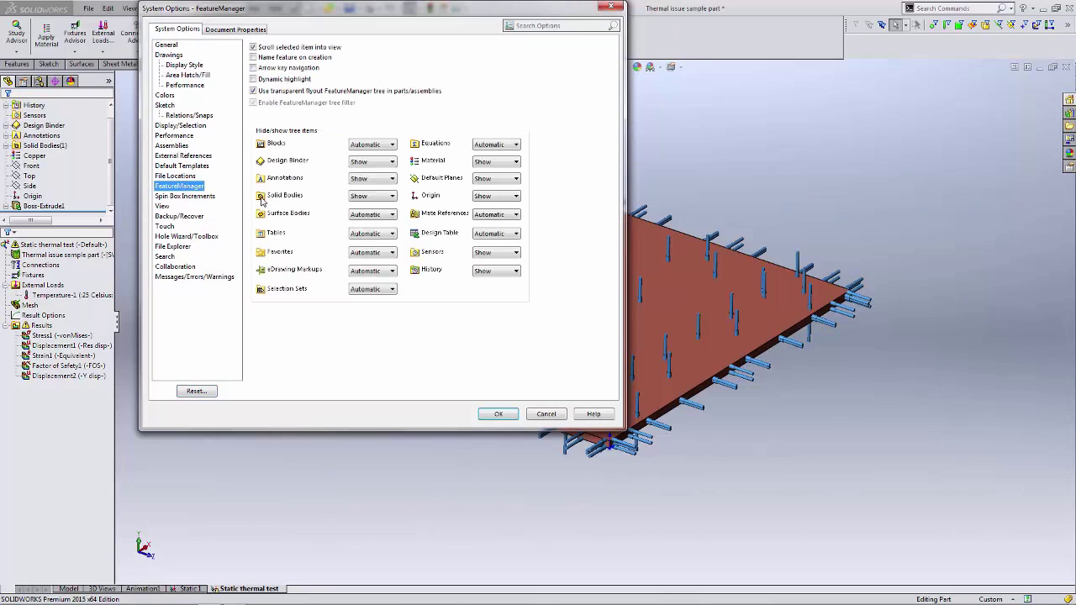
pyautogui.click(363, 197)
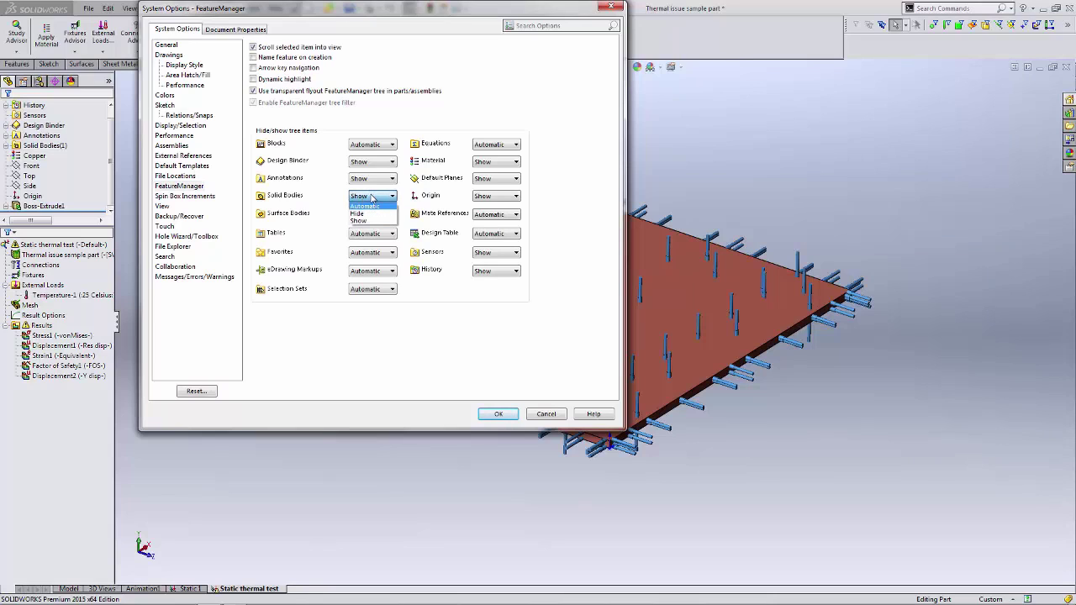
pyautogui.click(371, 200)
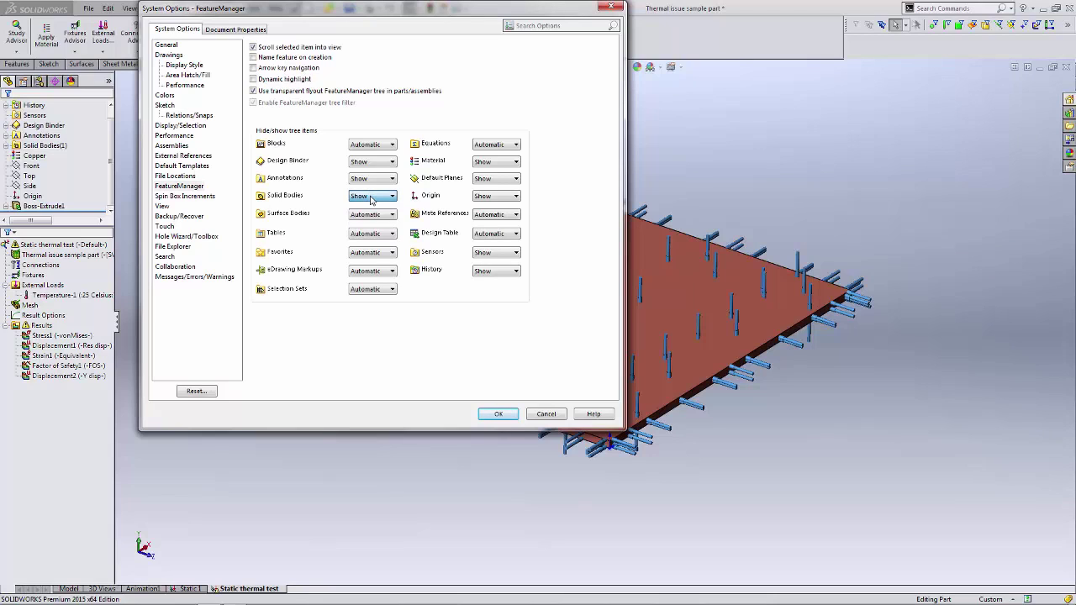
pyautogui.click(498, 414)
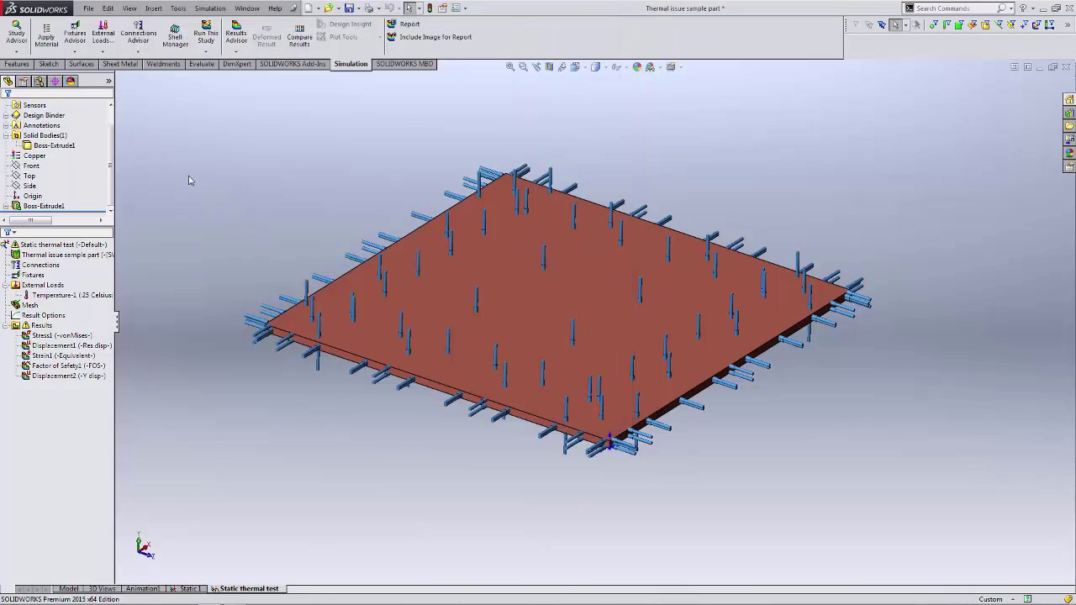
pyautogui.moveTo(243, 159); pyautogui.dragTo(228, 176, button='middle')
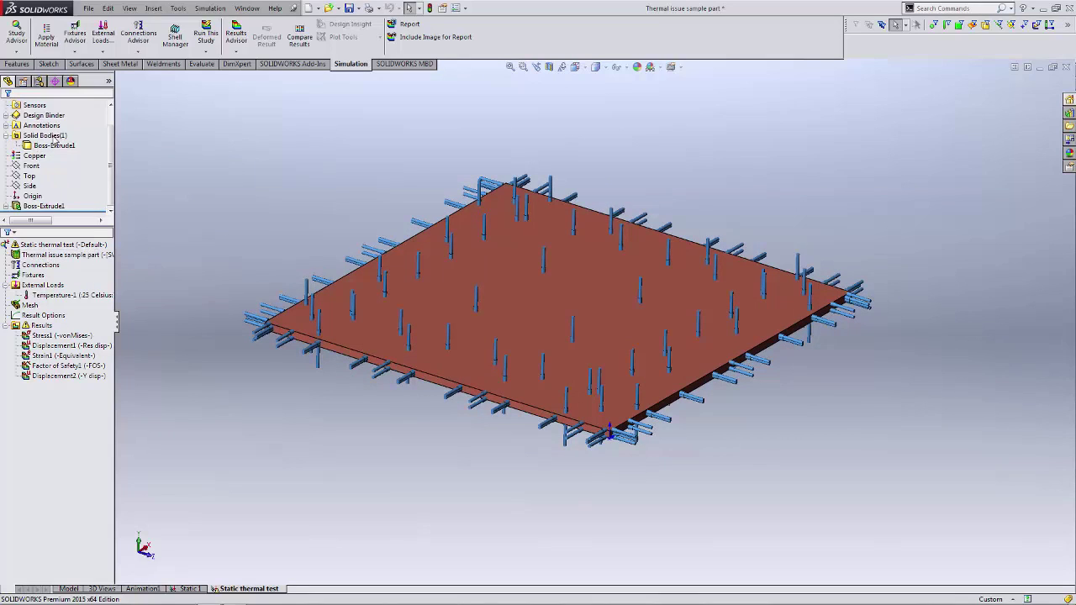
pyautogui.rightClick(66, 296)
pyautogui.click(104, 334)
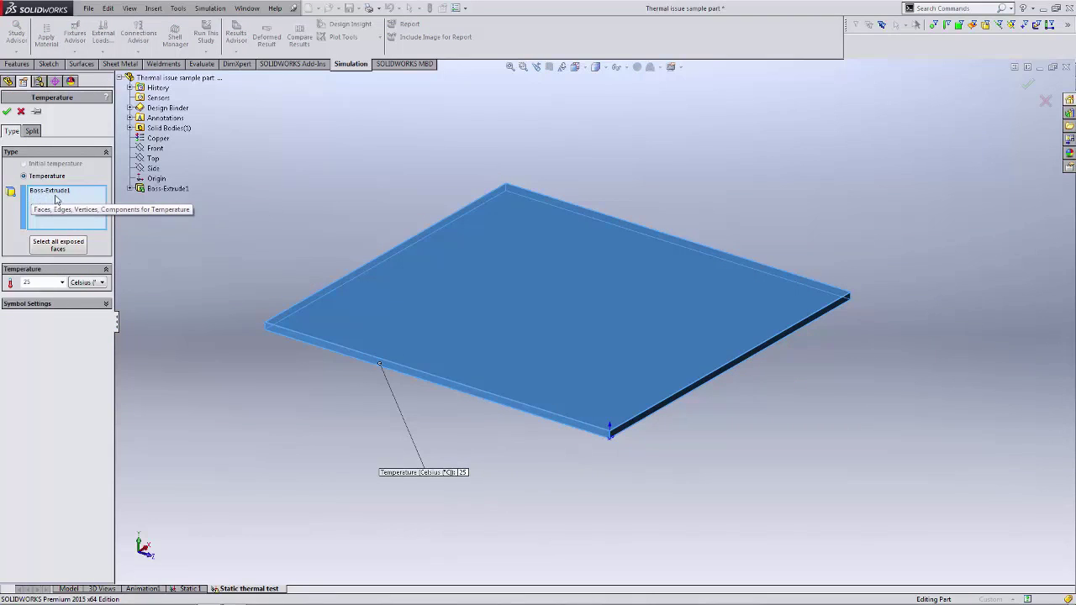
pyautogui.click(7, 112)
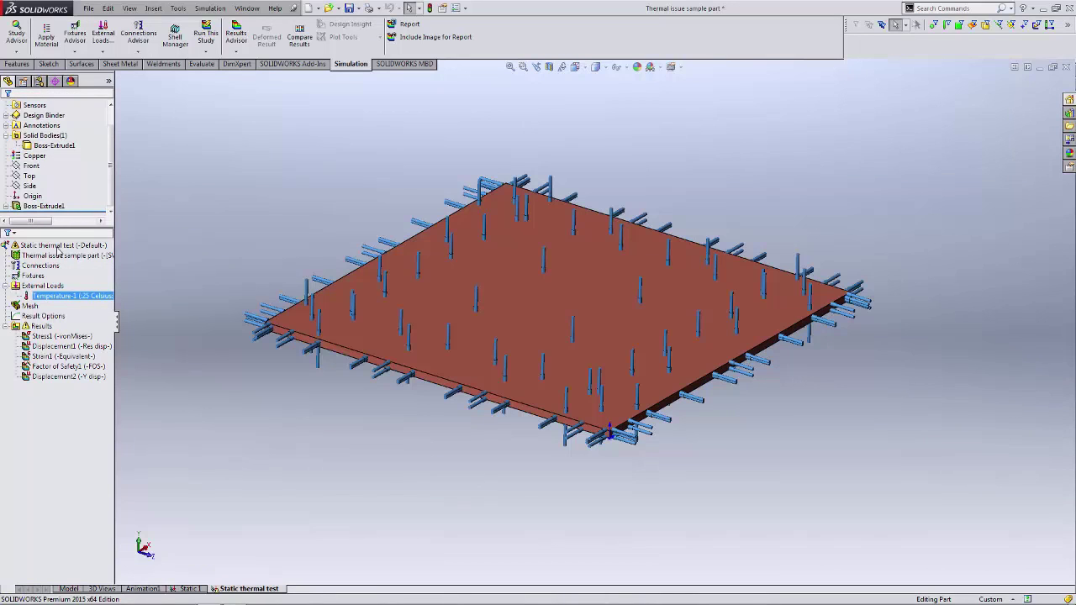
pyautogui.rightClick(61, 246)
# Run the Static thermal test study and orbit its von Mises stress plot, peaking at 0.0248 MPa
pyautogui.click(98, 267)
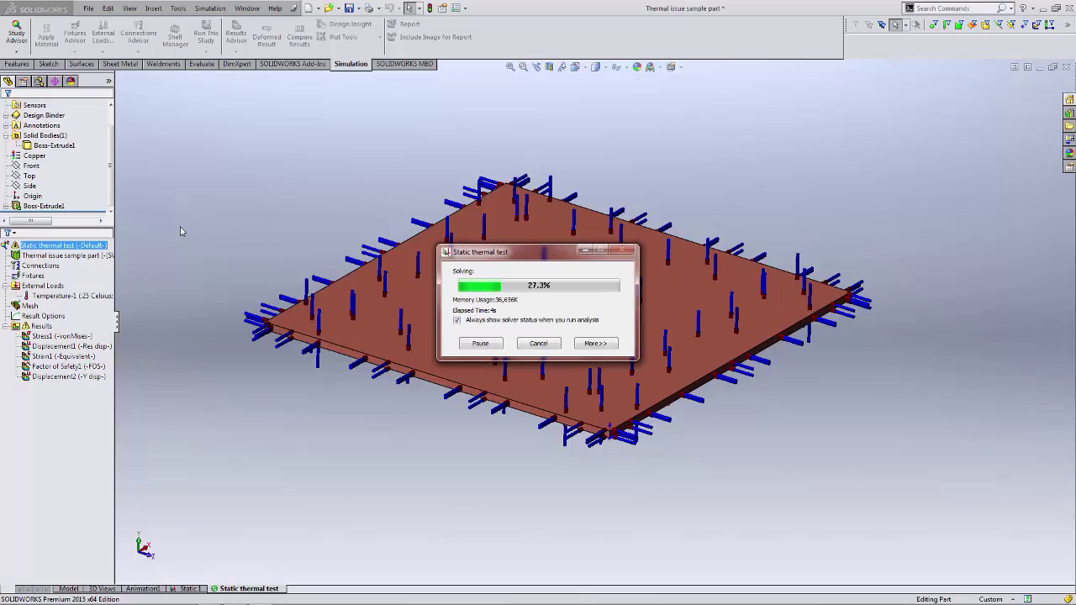
pyautogui.moveTo(493, 277); pyautogui.dragTo(738, 228, button='middle')
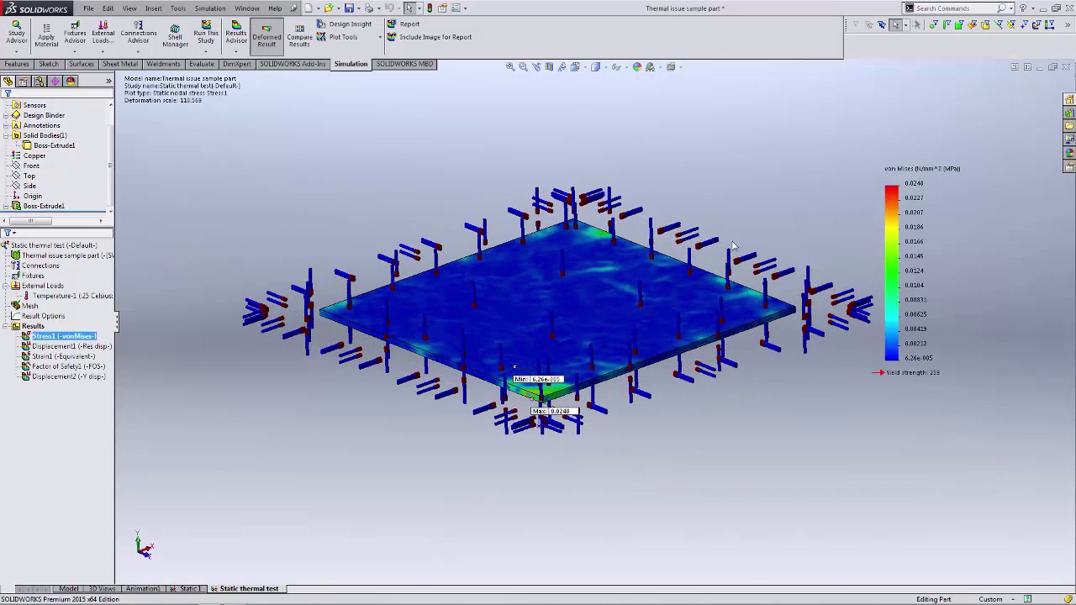
pyautogui.moveTo(719, 275); pyautogui.dragTo(694, 376, button='middle')
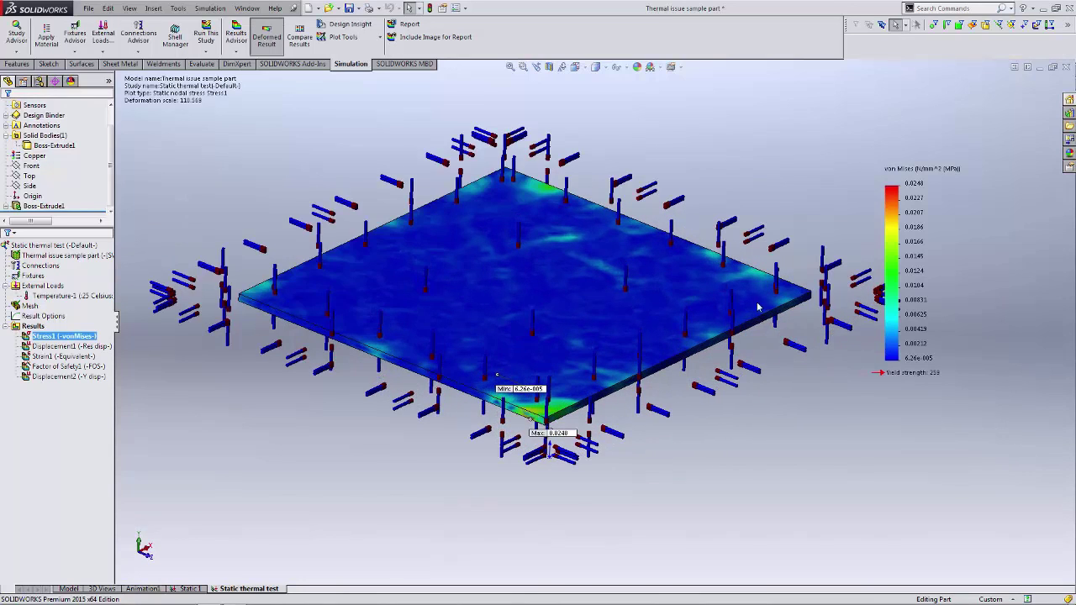
pyautogui.moveTo(836, 270); pyautogui.dragTo(849, 319, button='middle')
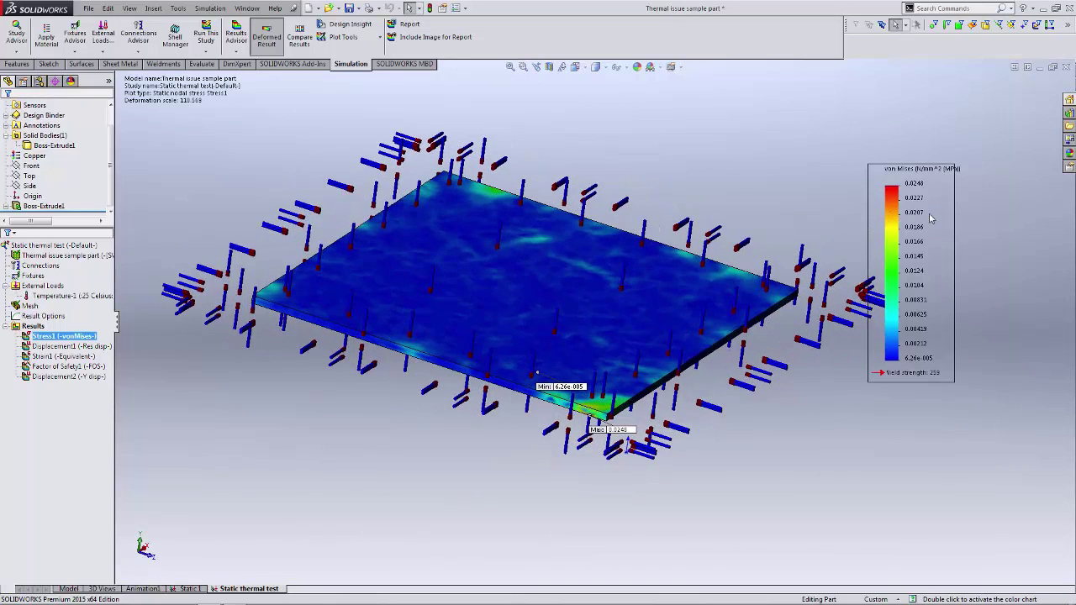
pyautogui.moveTo(630, 244); pyautogui.dragTo(780, 314, button='middle')
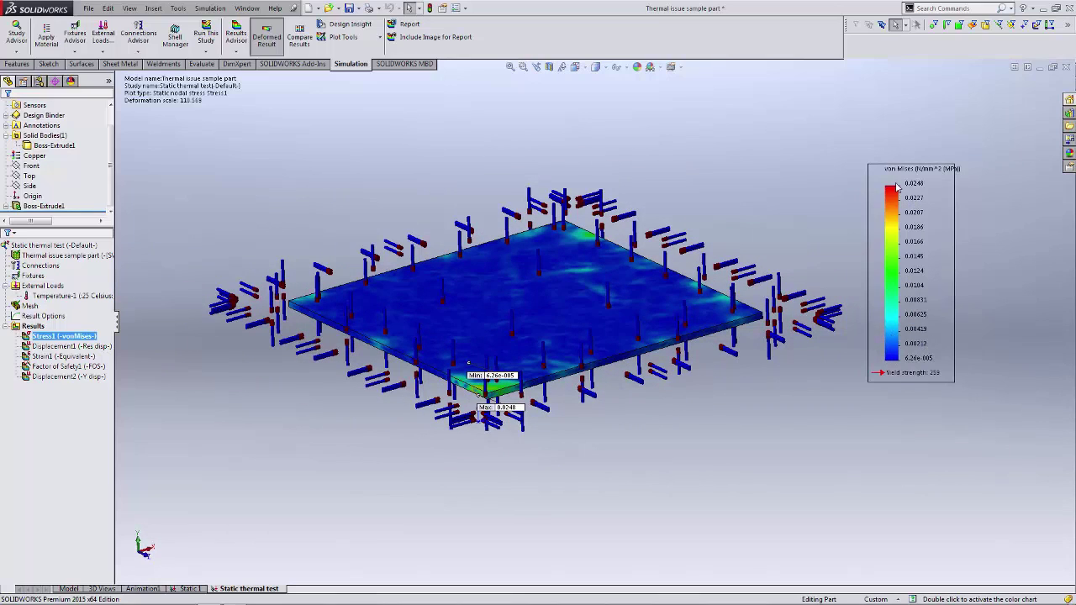
pyautogui.scroll(-3, 539, 378)
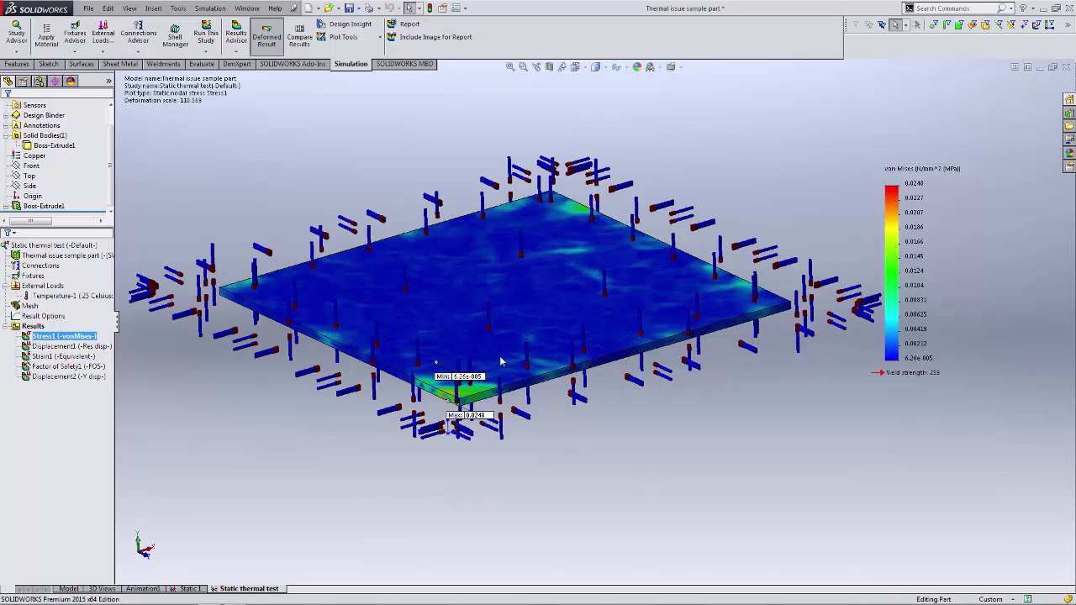
pyautogui.moveTo(494, 410); pyautogui.dragTo(530, 405, button='middle')
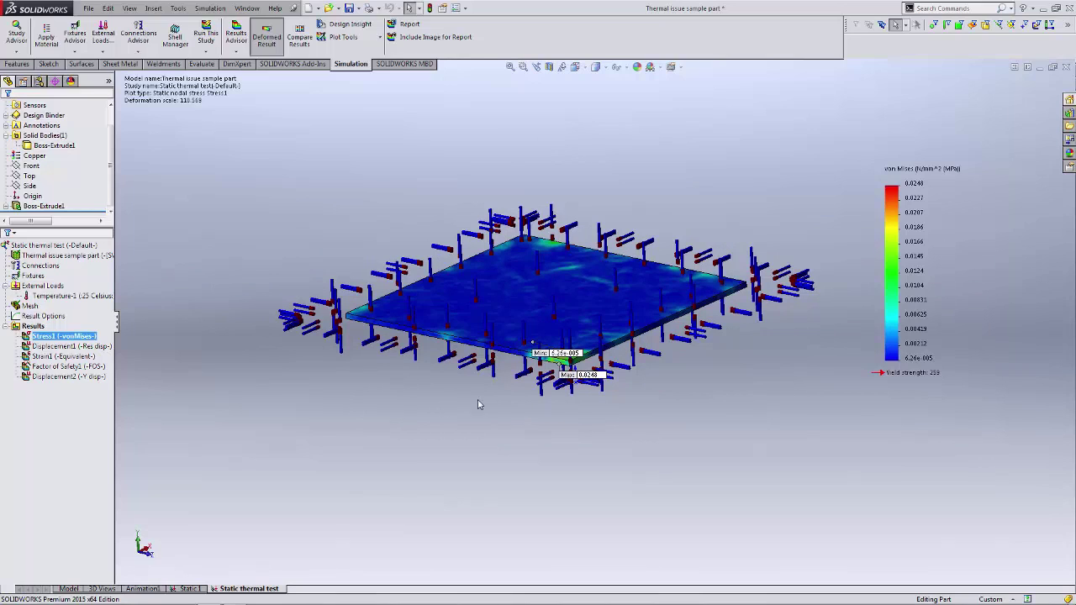
pyautogui.moveTo(670, 393); pyautogui.dragTo(734, 318, button='middle')
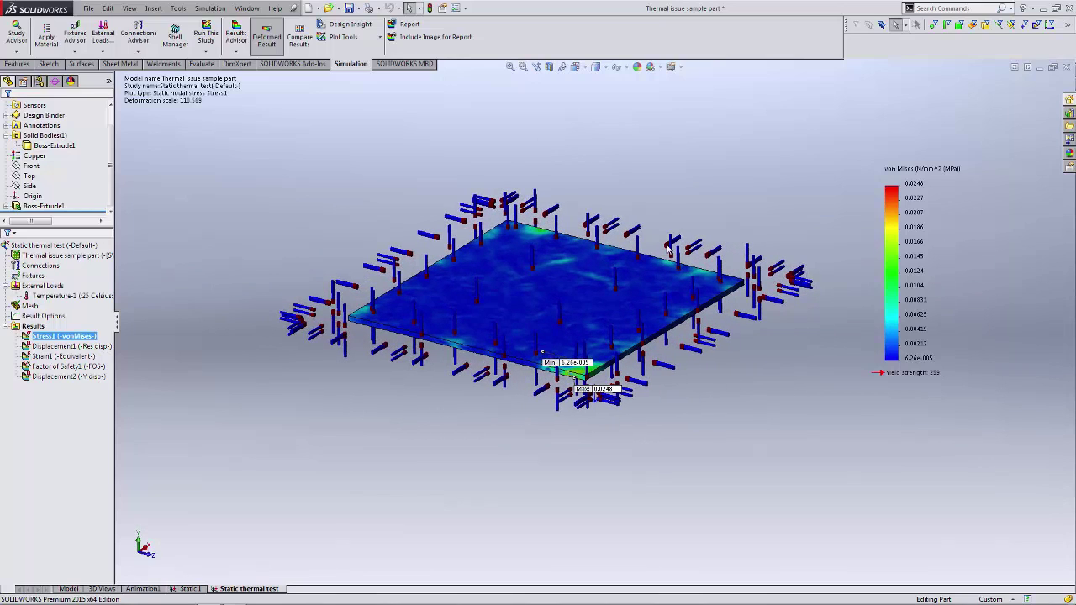
pyautogui.scroll(2, 568, 255)
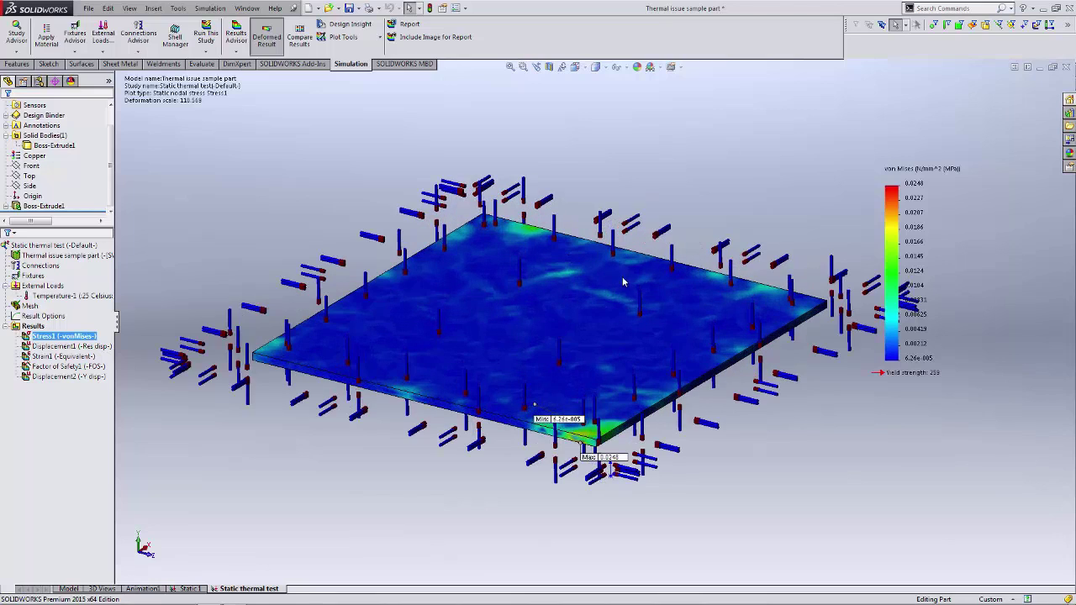
pyautogui.scroll(-2, 804, 252)
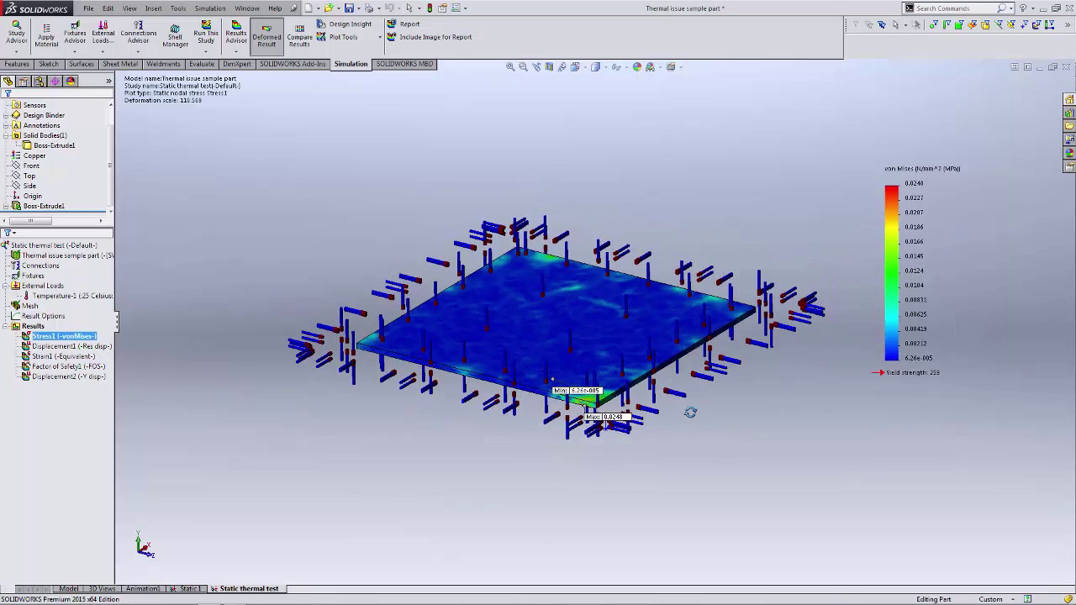
pyautogui.press('Up')
pyautogui.scroll(2, 593, 281)
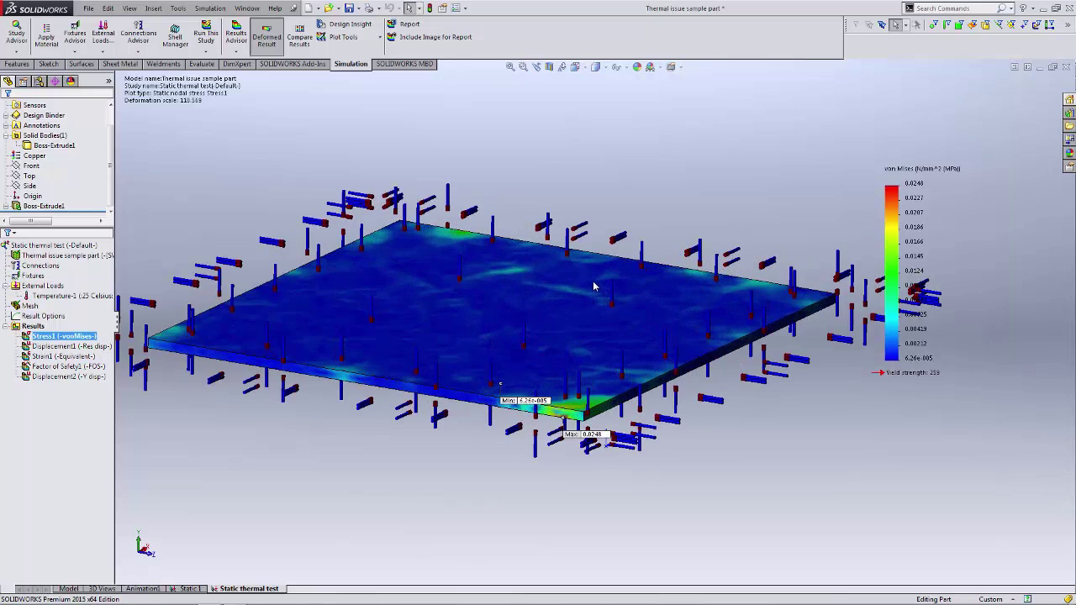
pyautogui.moveTo(588, 284); pyautogui.dragTo(578, 308, button='middle')
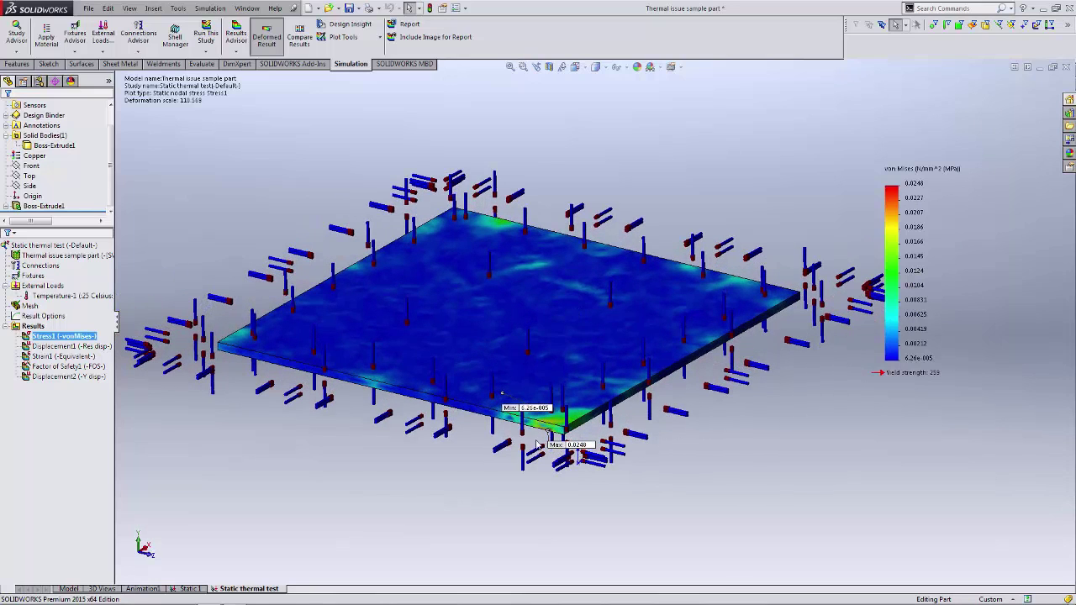
pyautogui.rightClick(72, 296)
# Edit the Temperature-1 load, which applies 25 Celsius to Boss-Extrude1
pyautogui.click(100, 337)
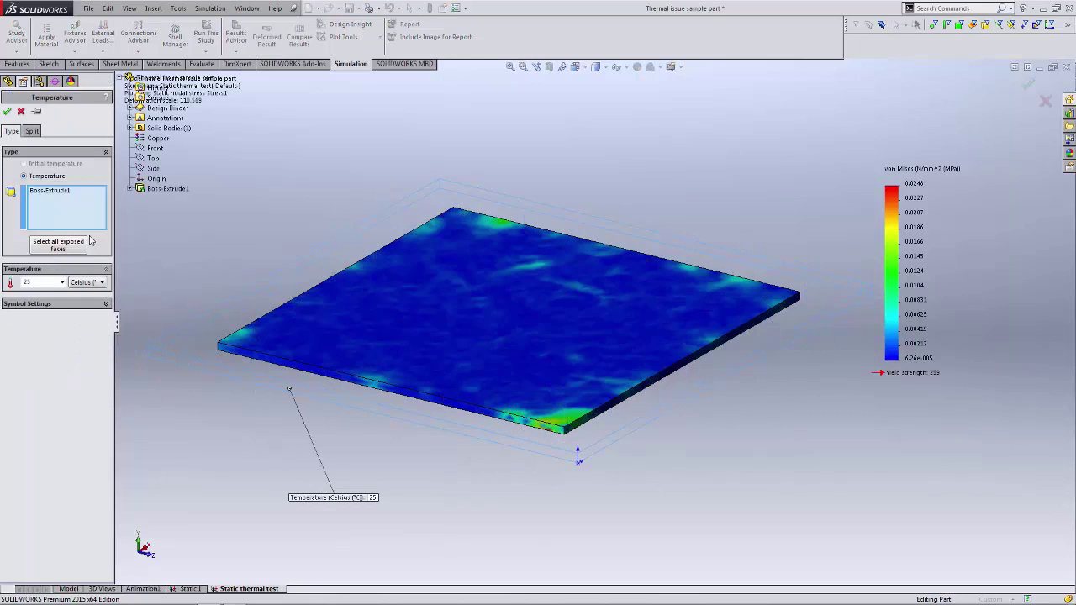